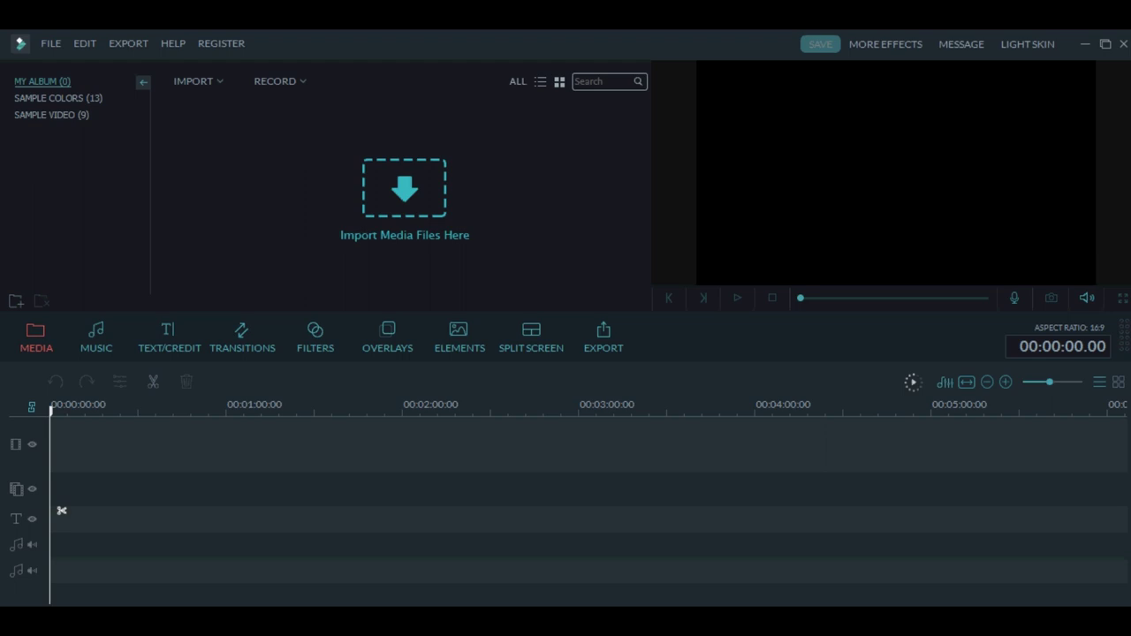
Import the abstract-yellow, advances-in-technology, a-group-of-businessmen and assorted-vegetables videos from the VideoBlock file folder
click(403, 188)
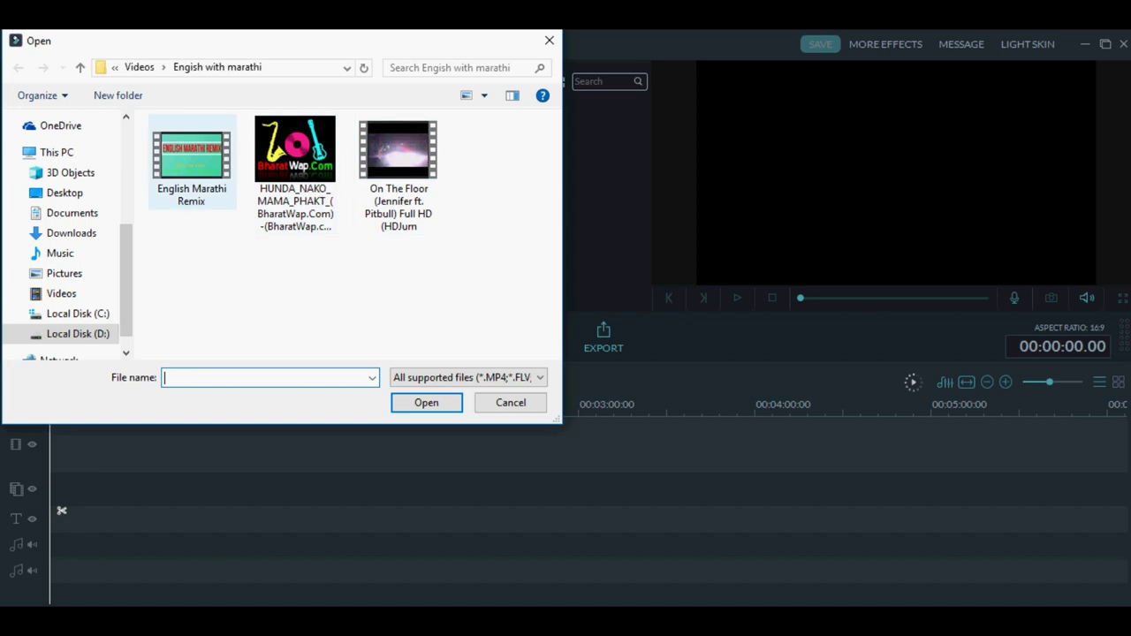
click(138, 67)
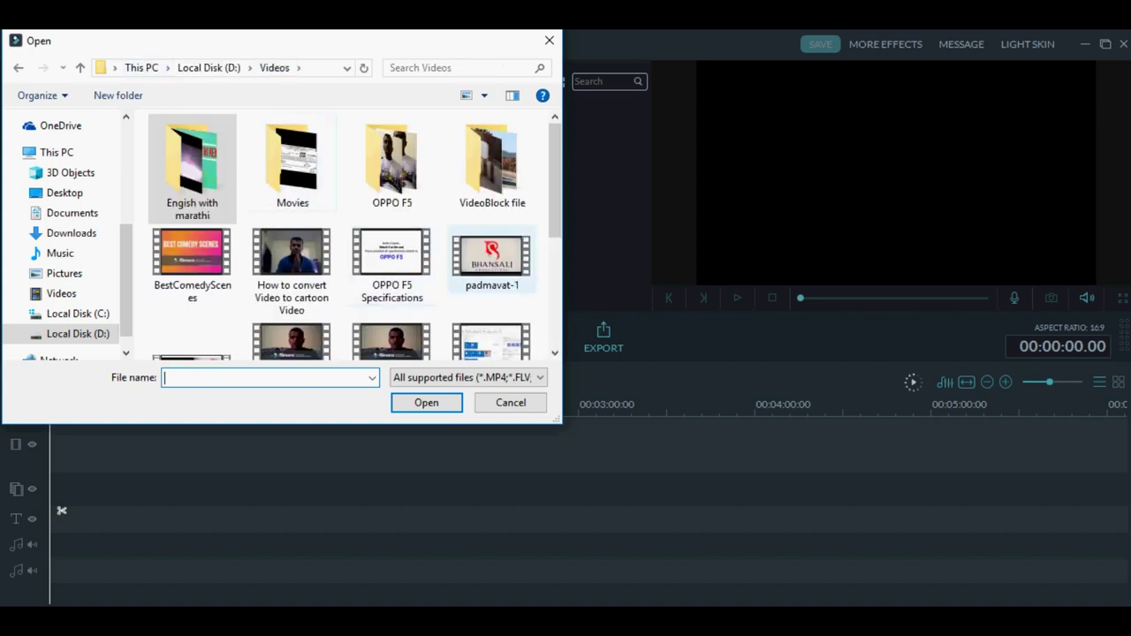
double_click(491, 164)
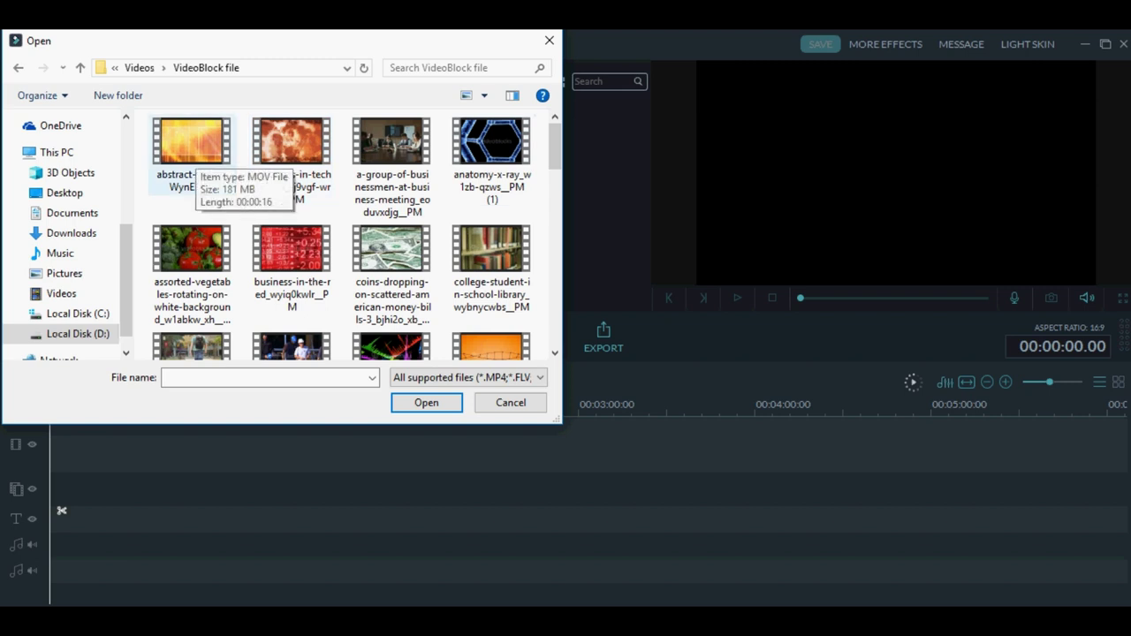
click(191, 146)
ctrl+click(292, 146)
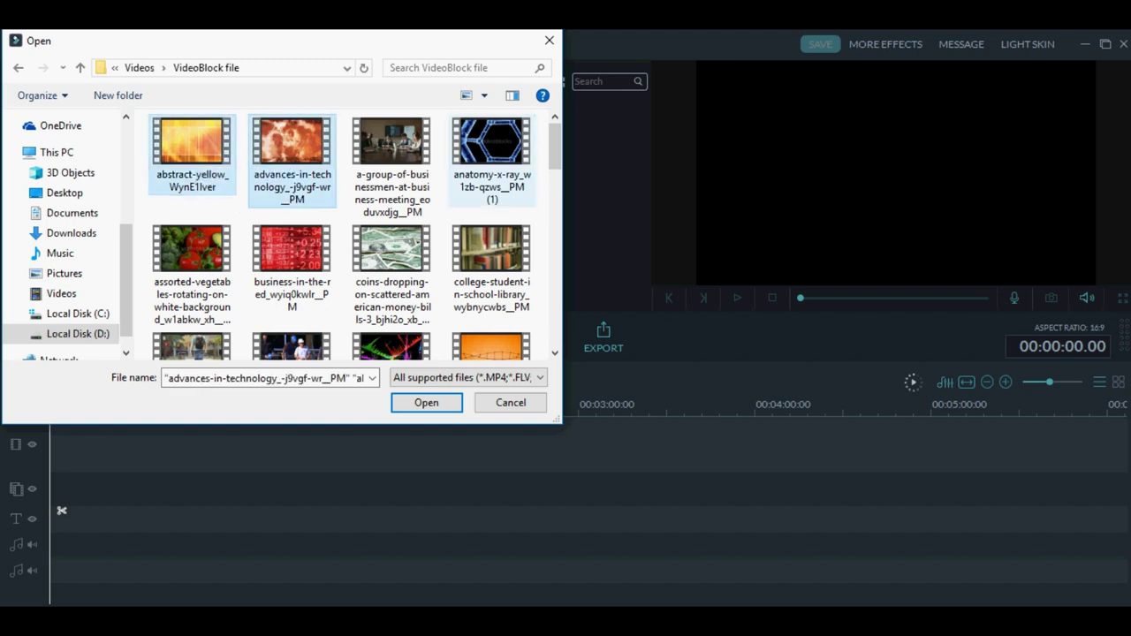
ctrl+click(392, 145)
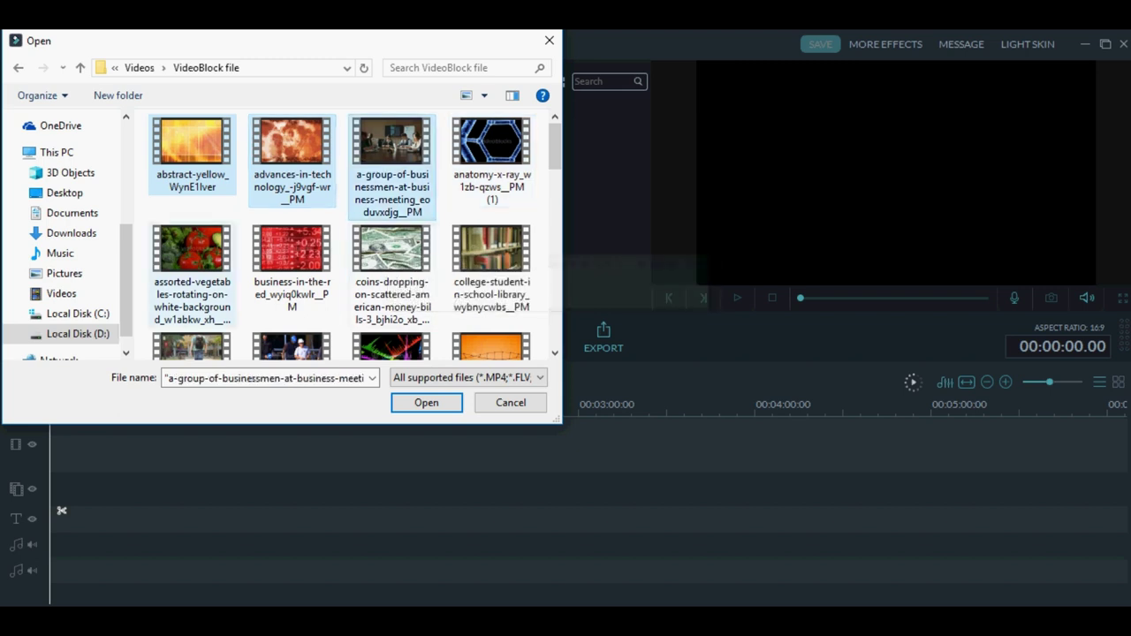
ctrl+click(192, 250)
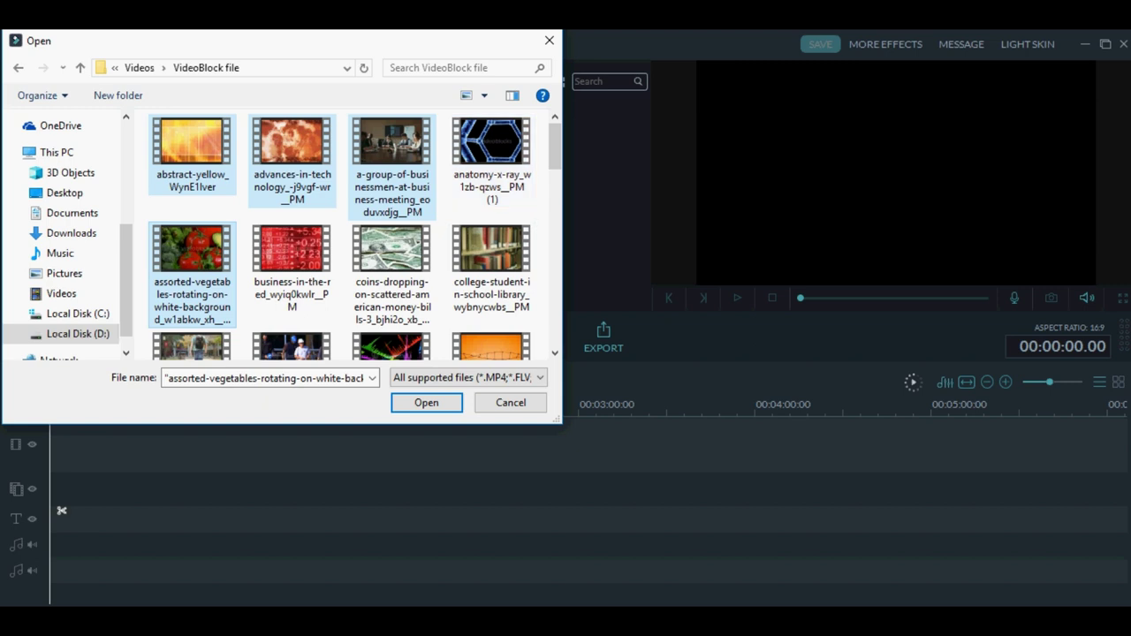
click(426, 401)
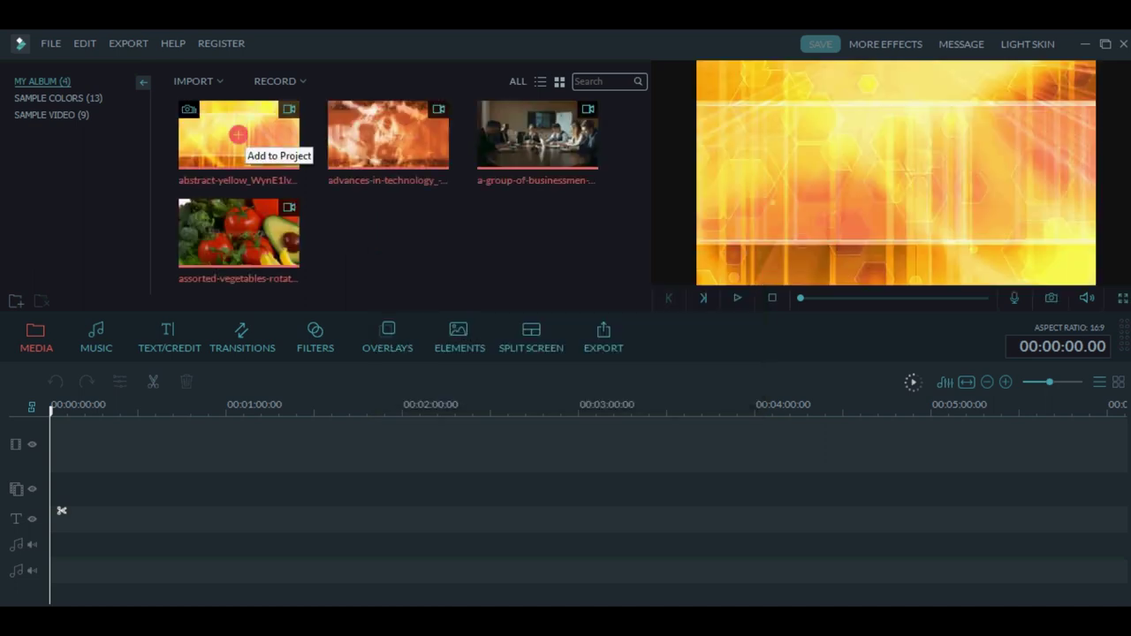
drag(239, 134, 51, 444)
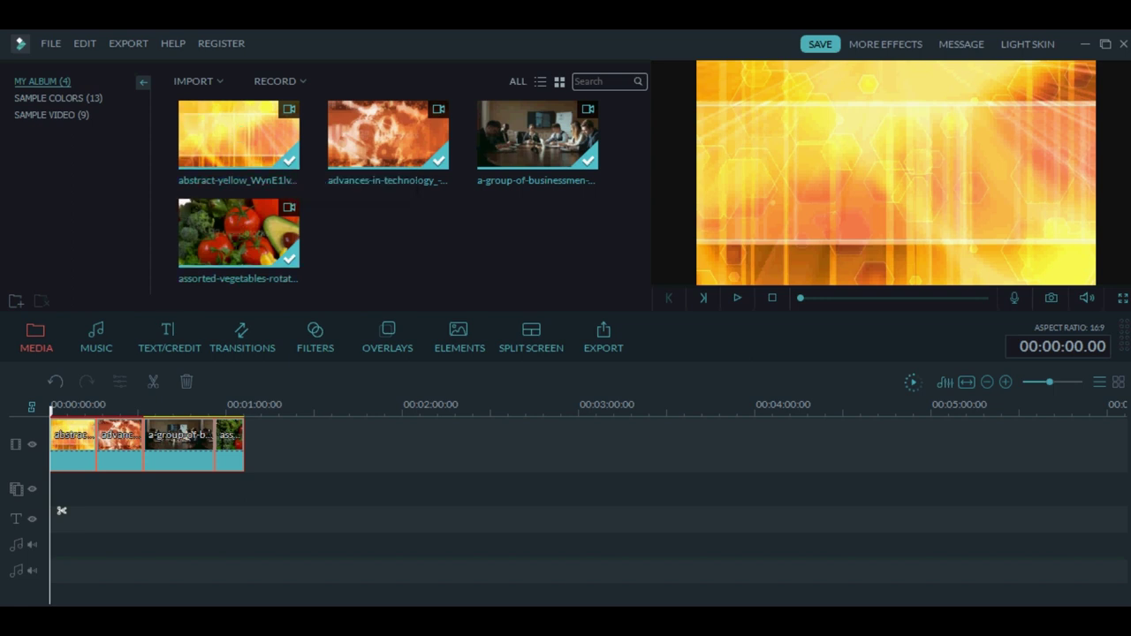
right_click(228, 447)
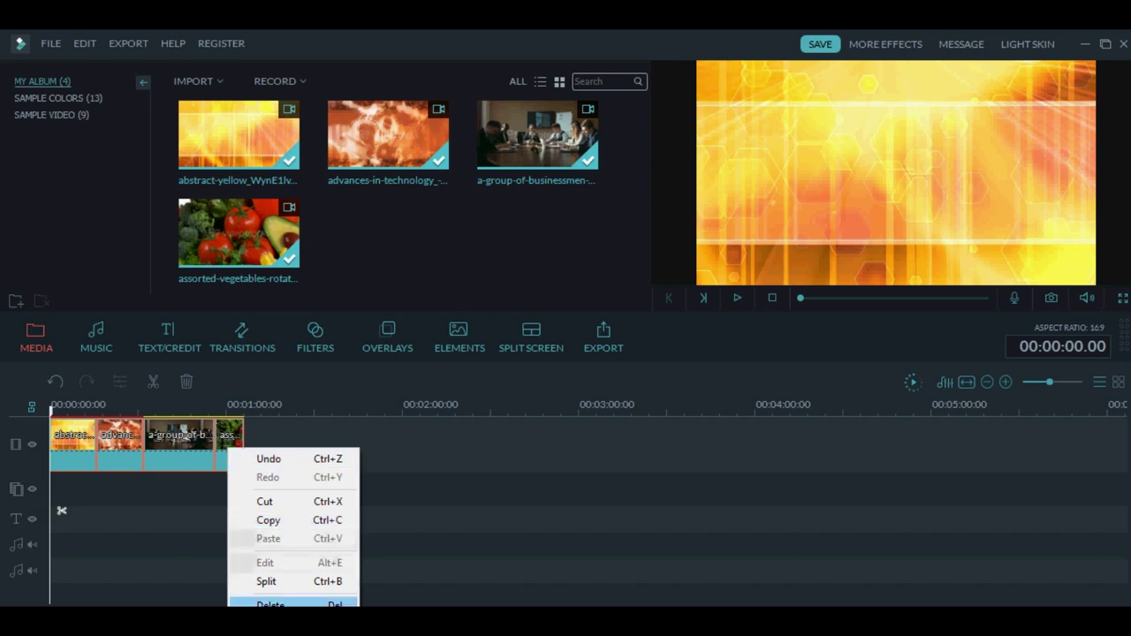
click(270, 604)
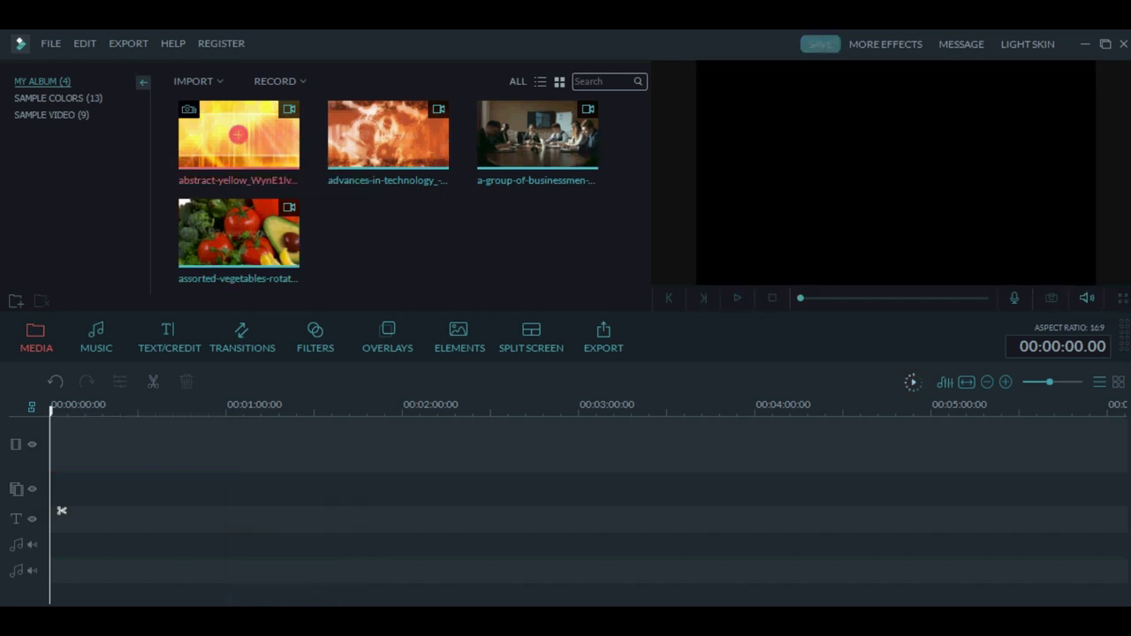
Place the abstract-yellow clip twice in a row on the video track and preview the sequence from the start
double_click(238, 135)
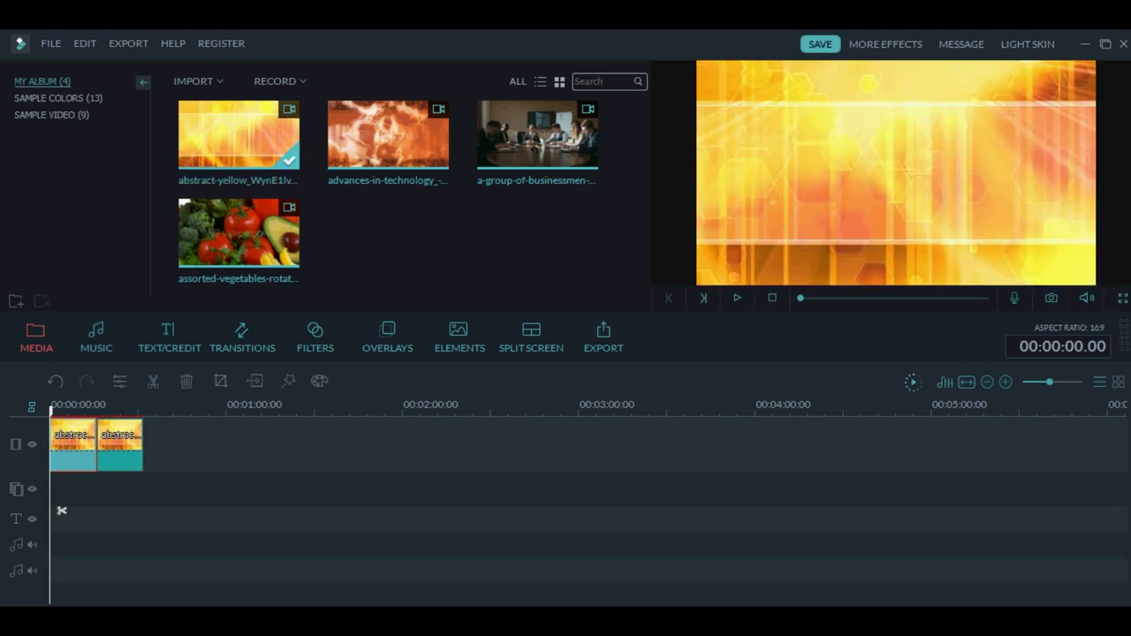
click(119, 444)
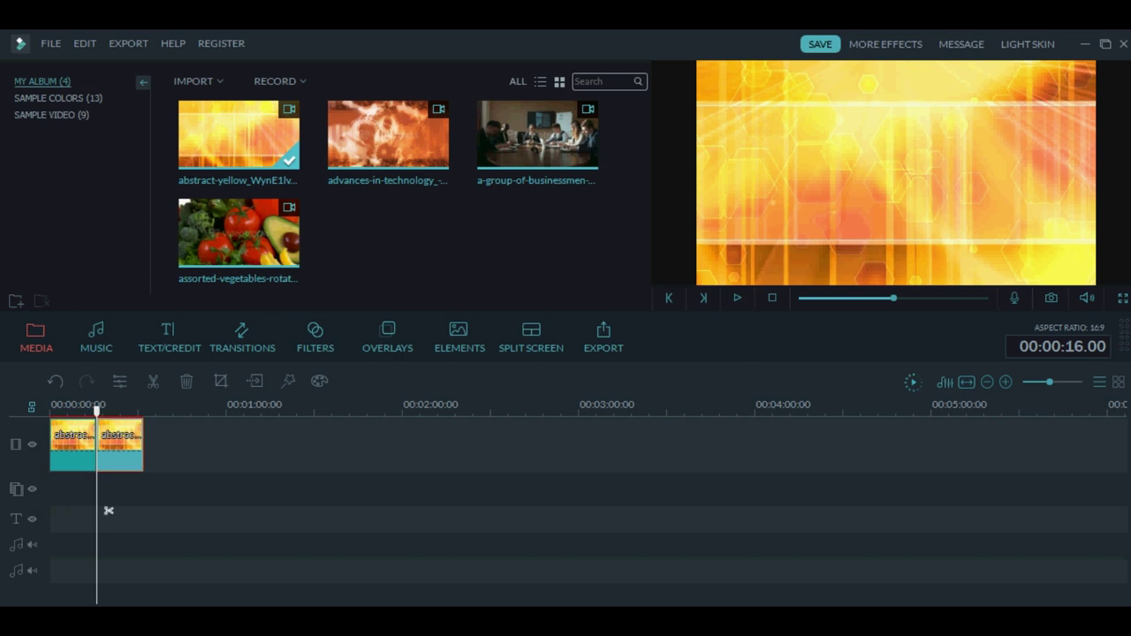
key(Home)
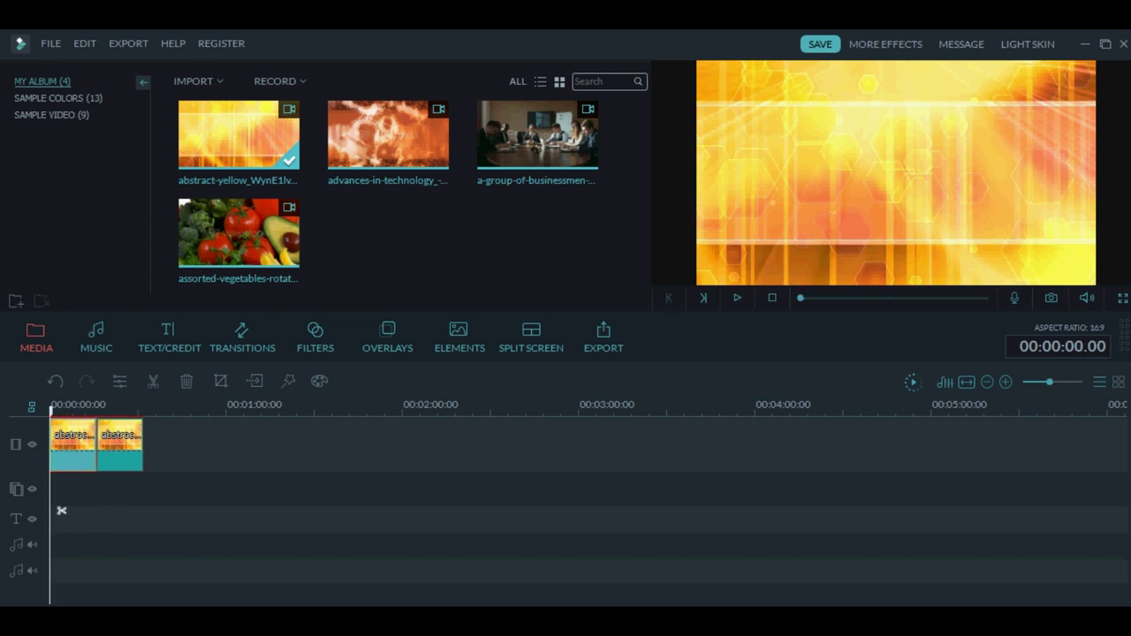
click(737, 298)
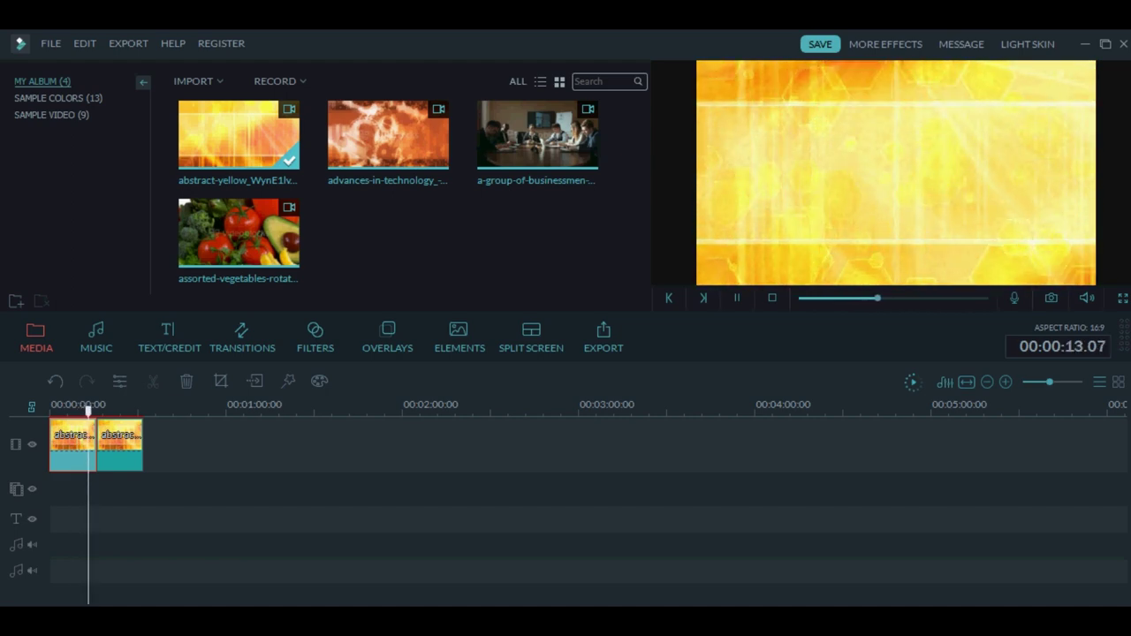
key(space)
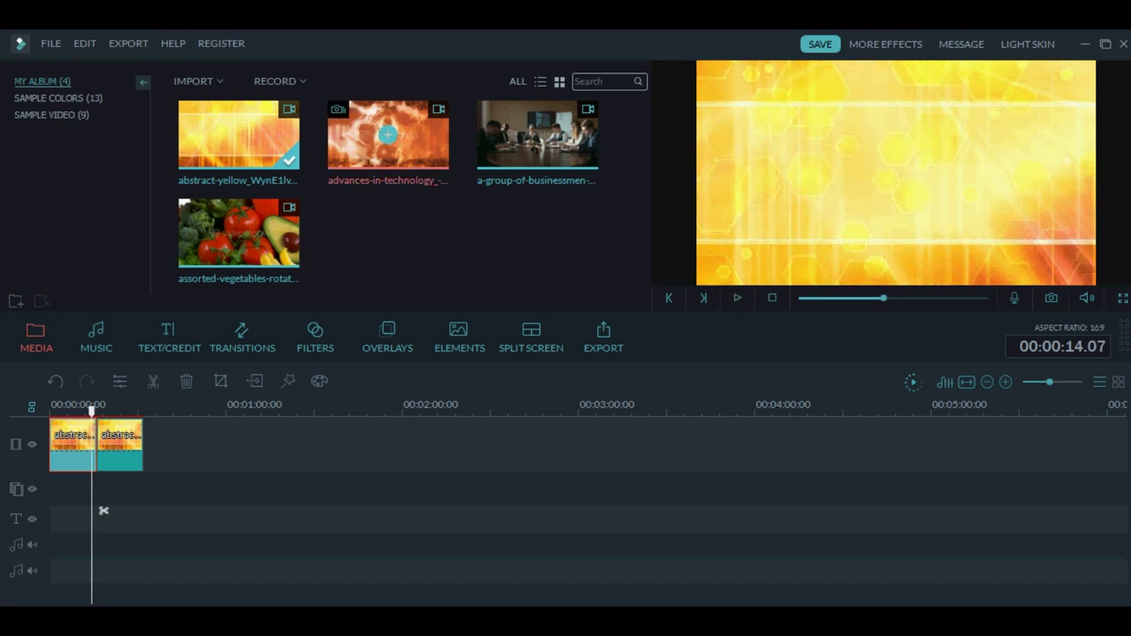
Import the HUNDA_NAKO_MAMA_PHAKT song from the Engish with marathi folder inside Videos
click(198, 80)
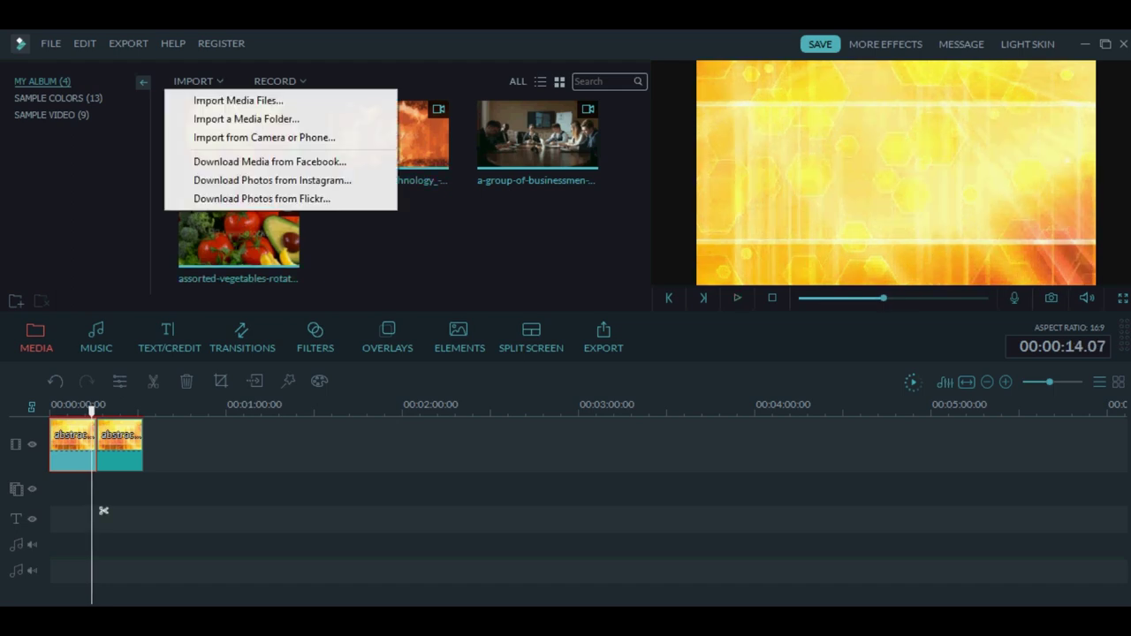
click(225, 98)
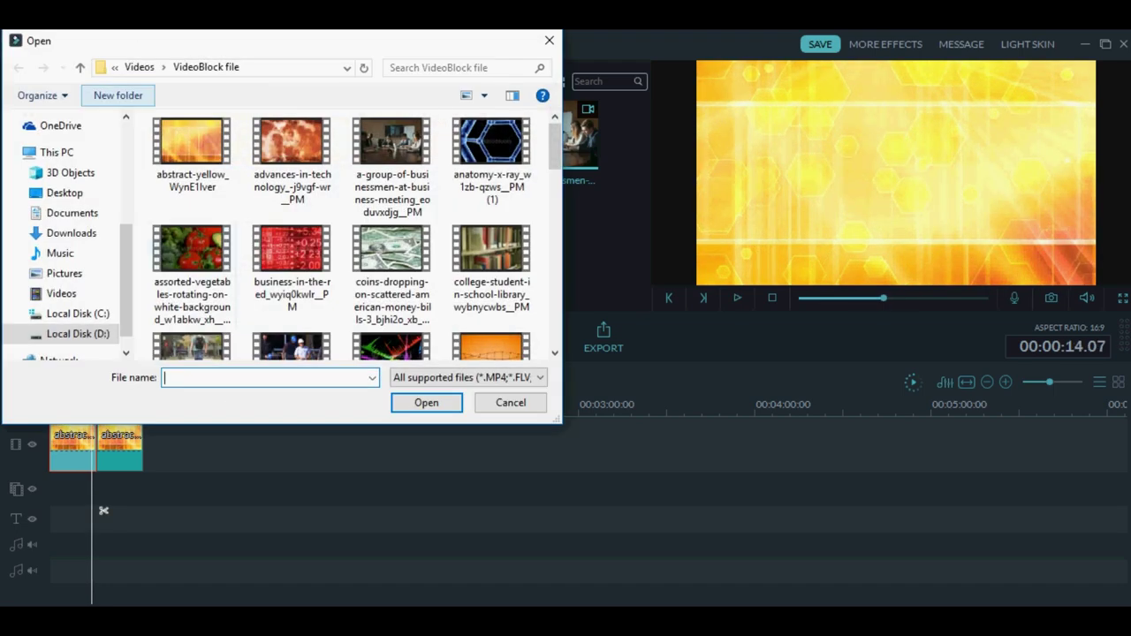
click(139, 67)
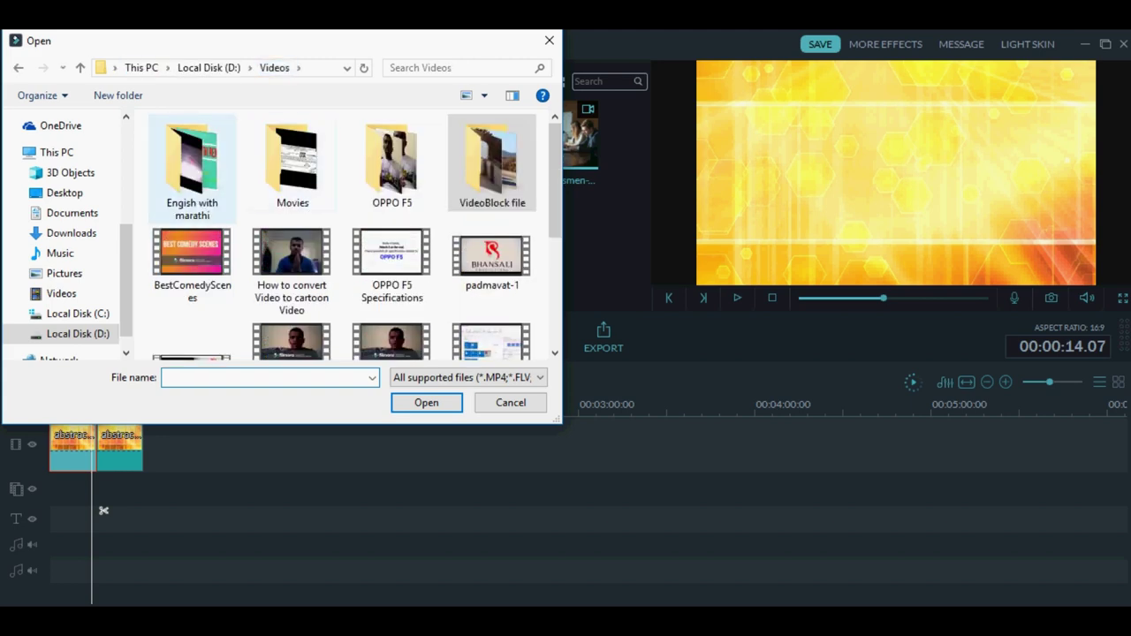
double_click(198, 173)
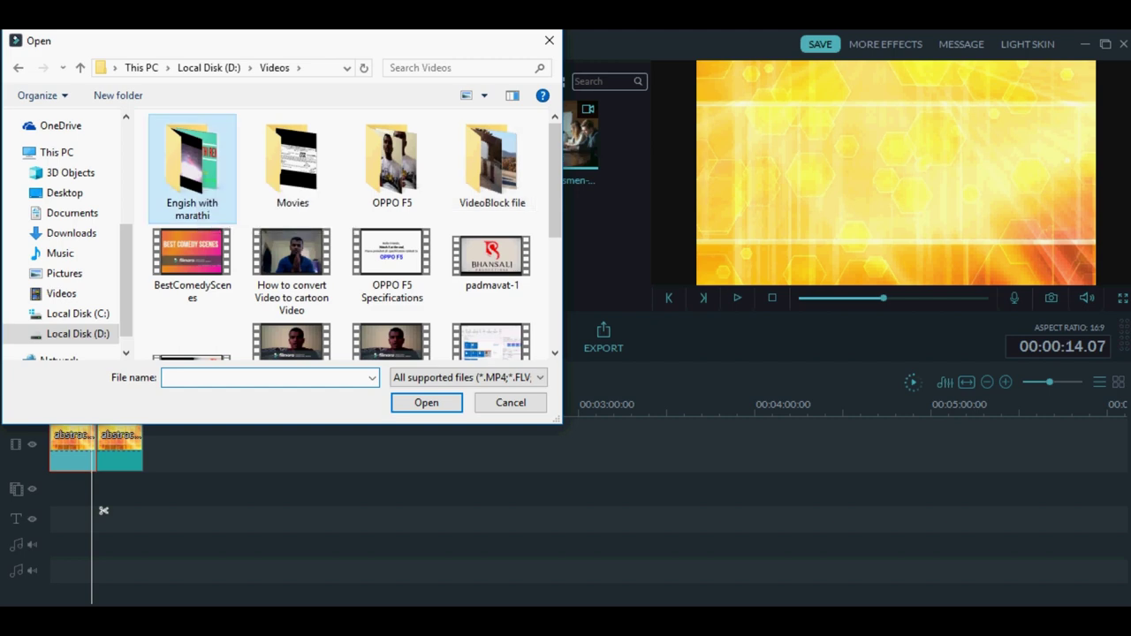
click(303, 171)
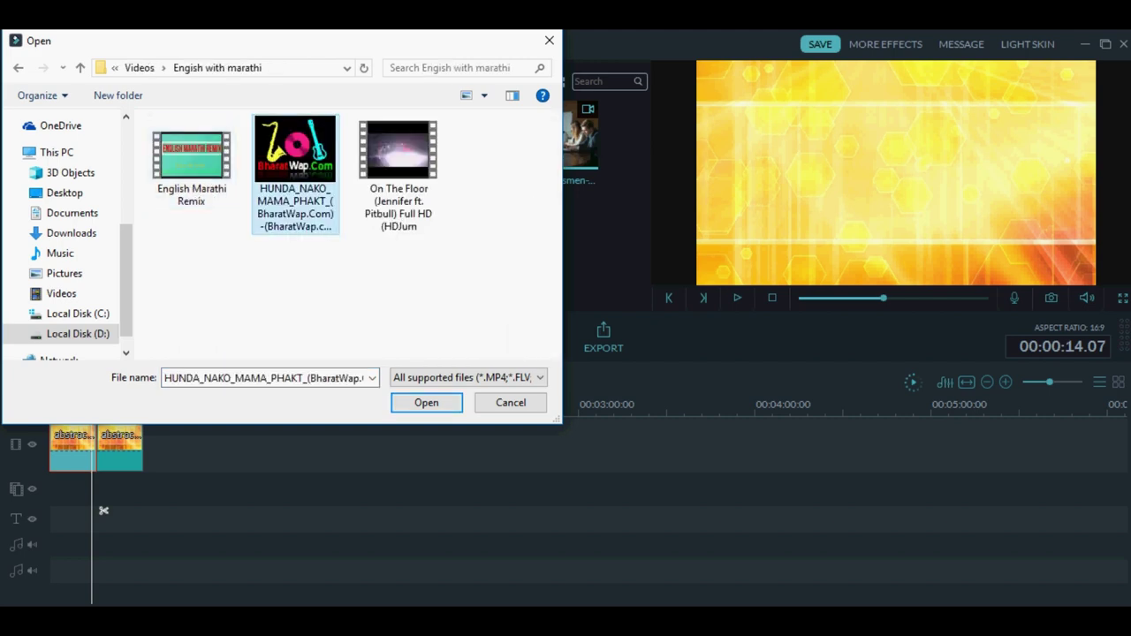
click(425, 402)
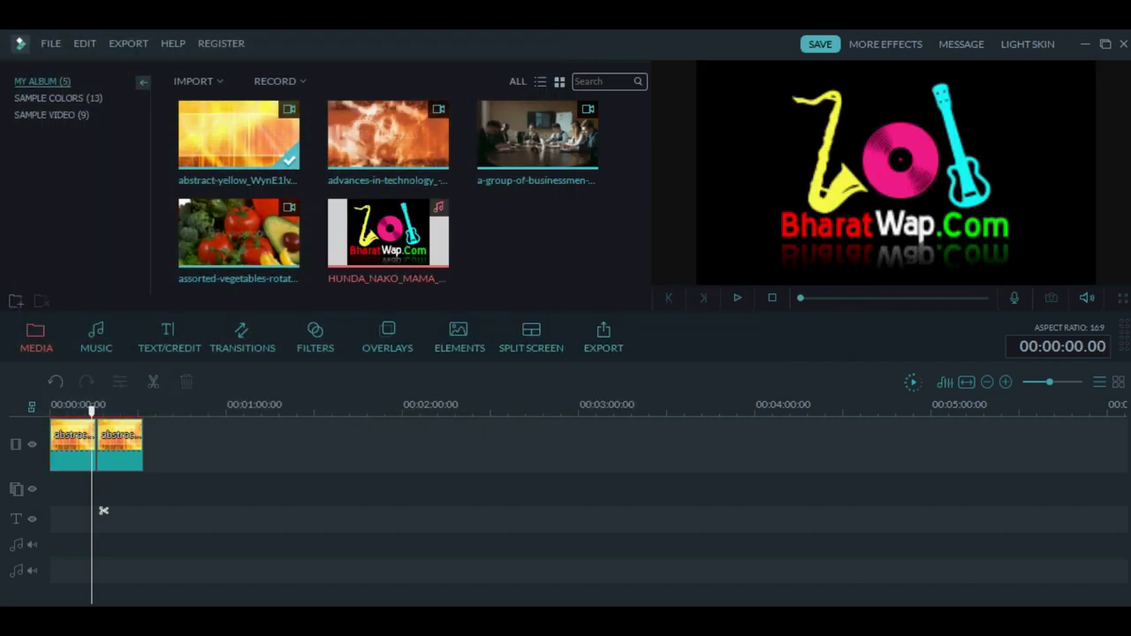
Place the HUNDA_NAKO_MAMA_PHAKT song at the start of the first audio track and preview it briefly
drag(388, 233, 62, 510)
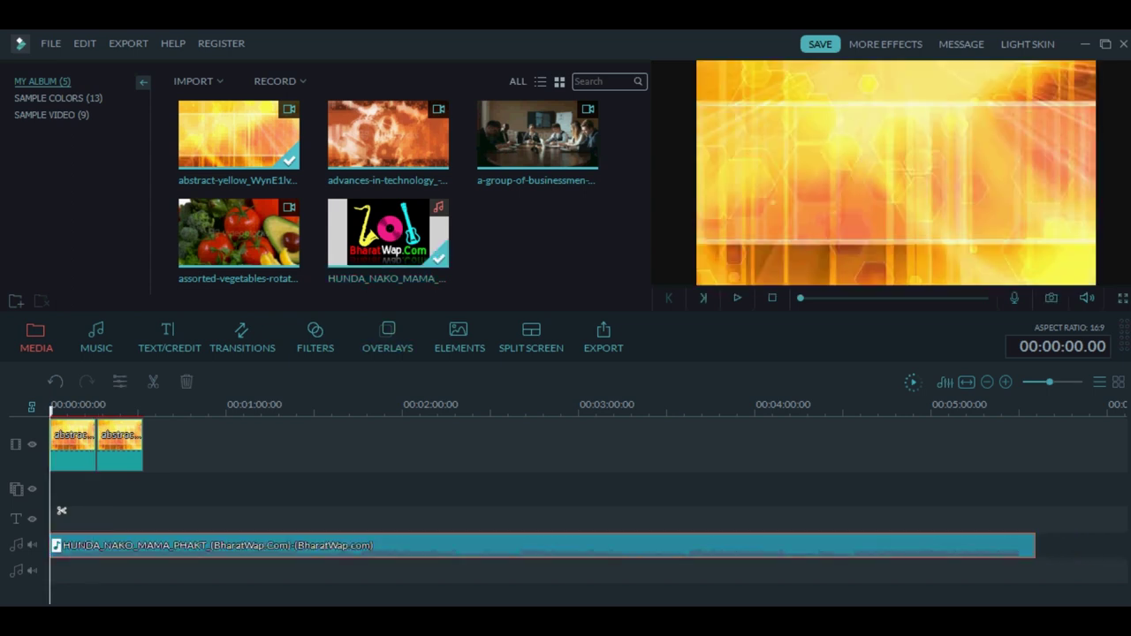
click(737, 297)
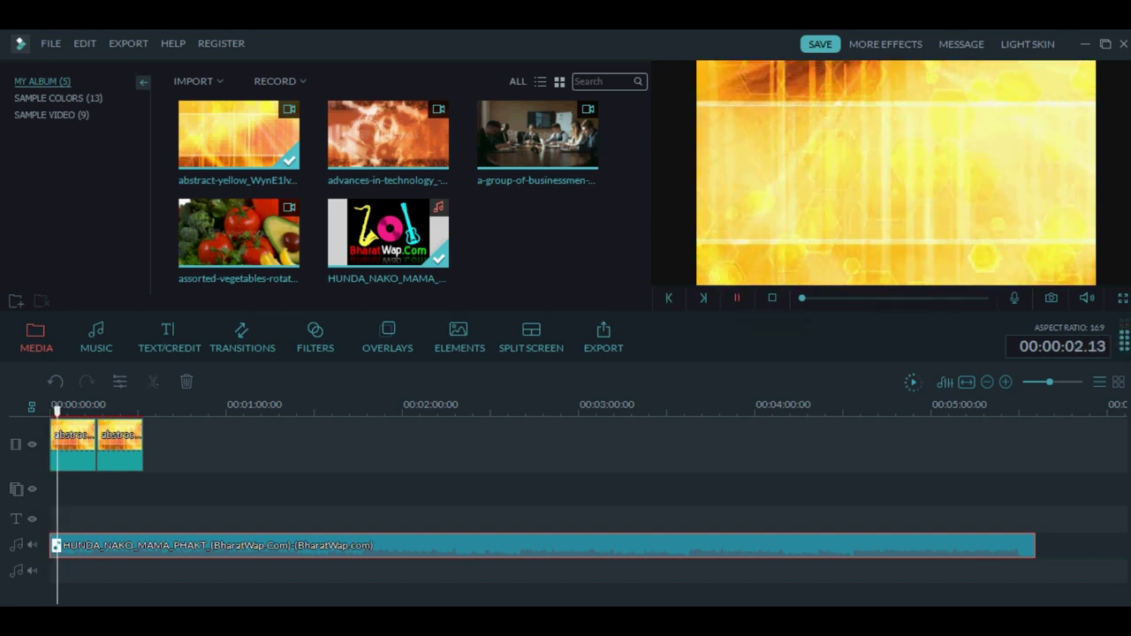
click(736, 298)
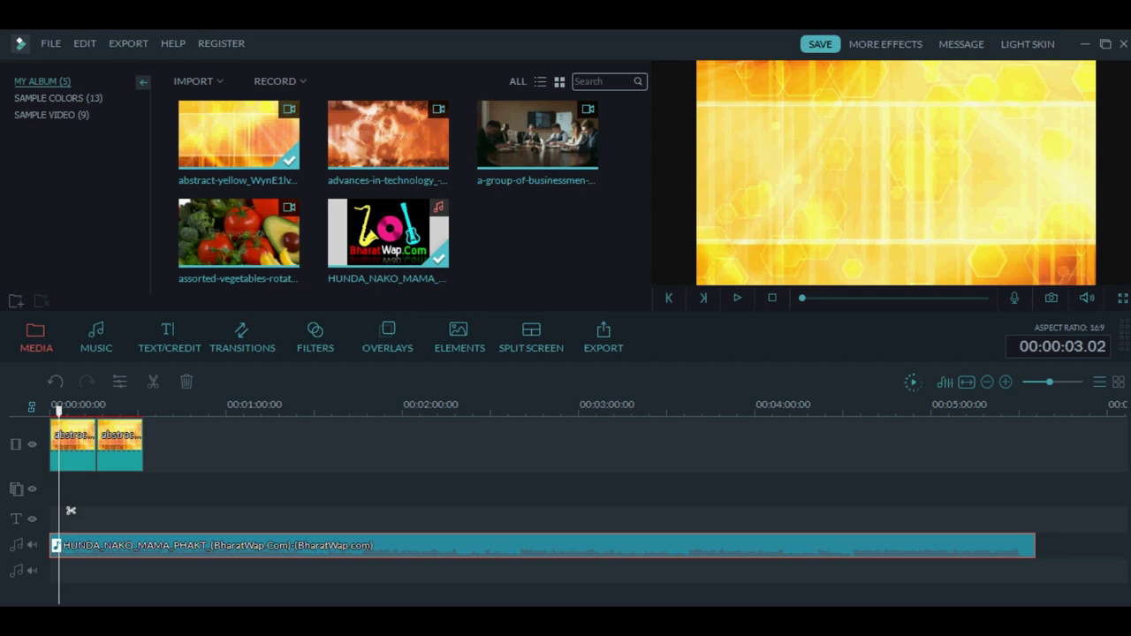
Set the volume of the HUNDA_NAKO_MAMA_PHAKT audio clip to 0 and preview the result
right_click(121, 545)
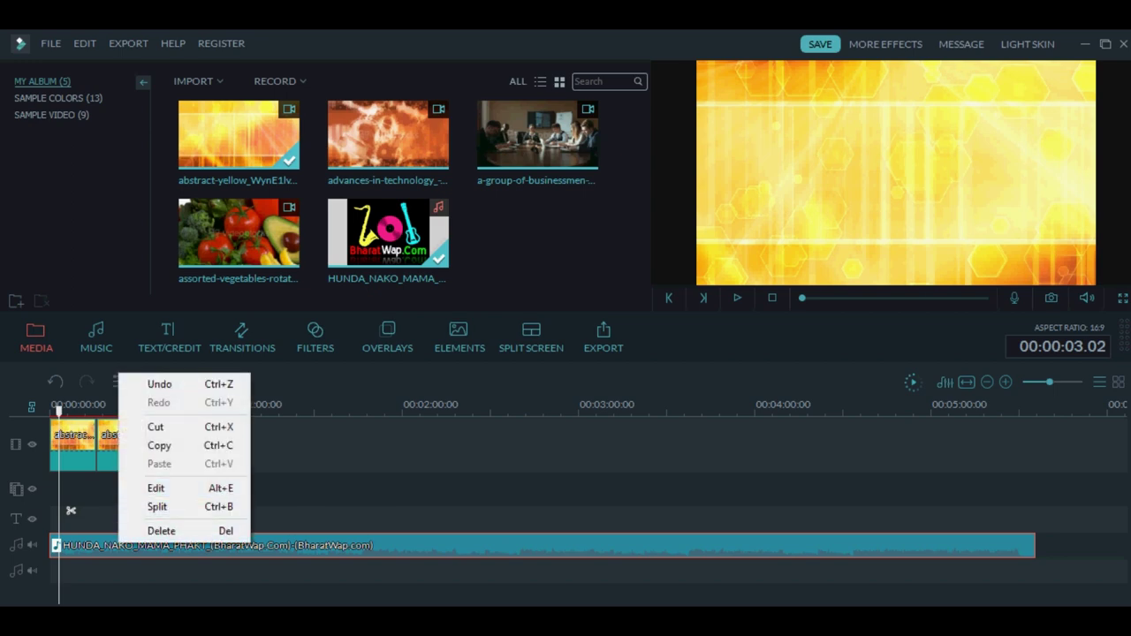
click(156, 487)
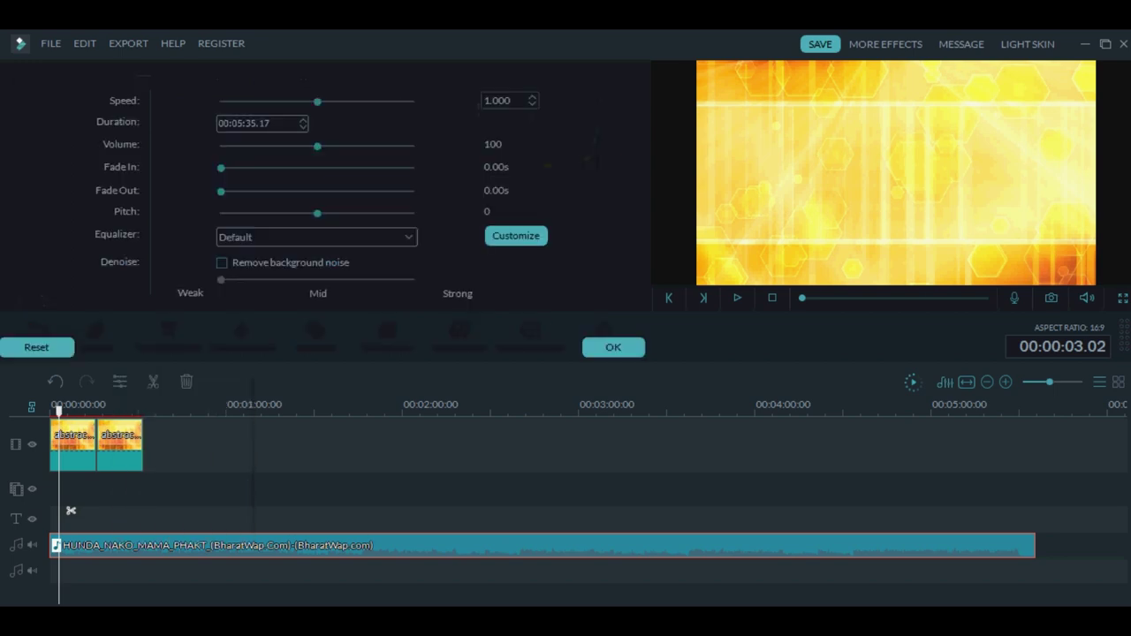
drag(317, 145, 220, 146)
click(613, 346)
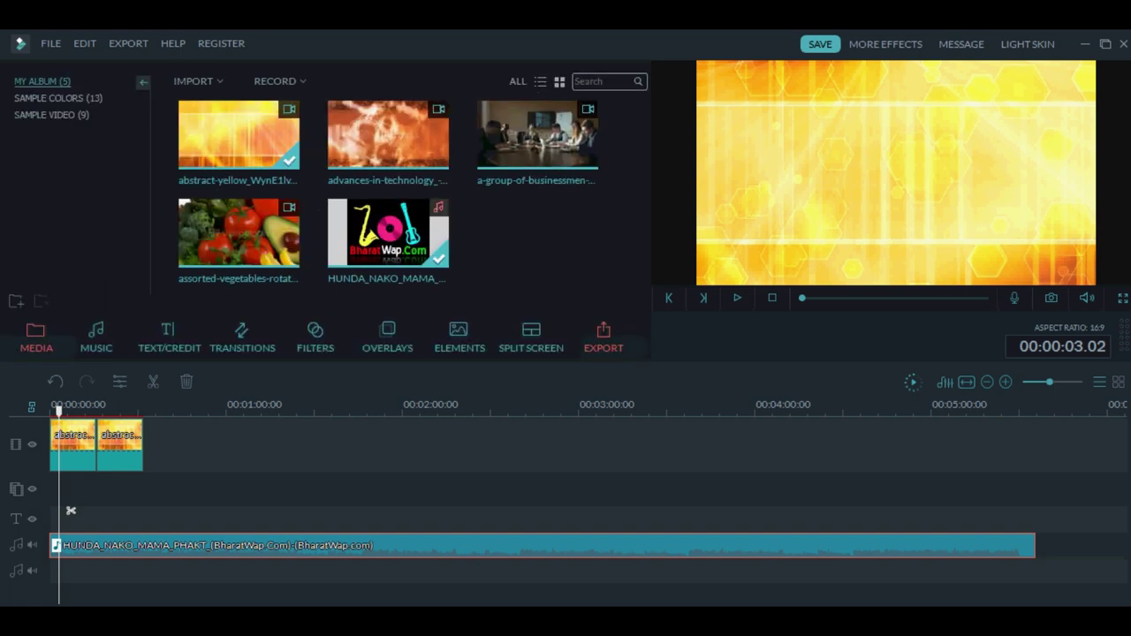
click(737, 297)
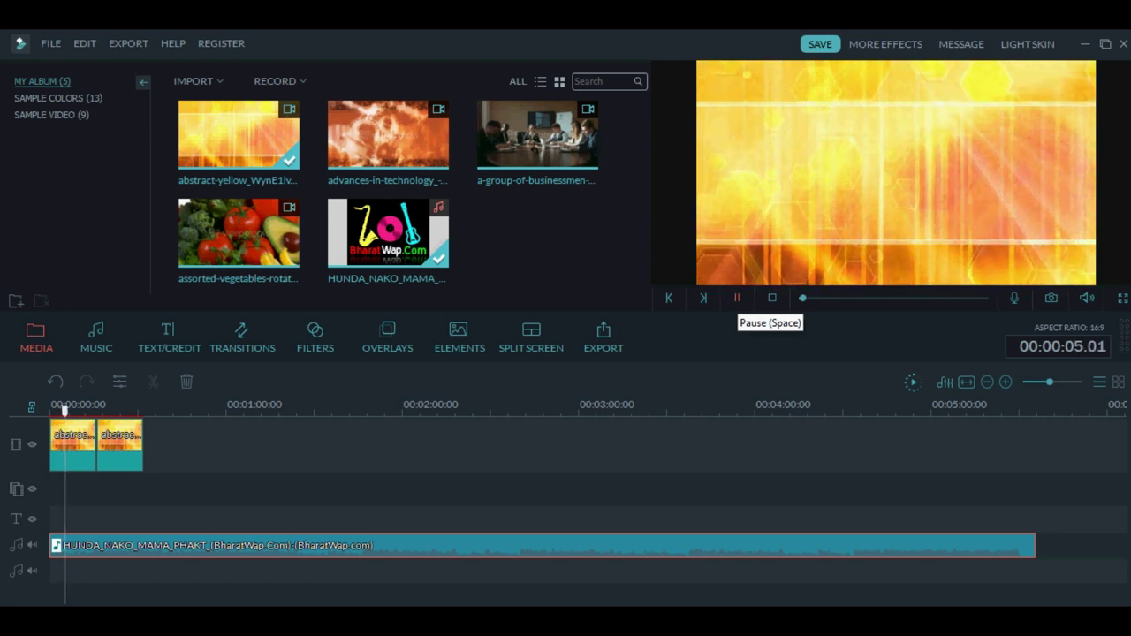
click(737, 298)
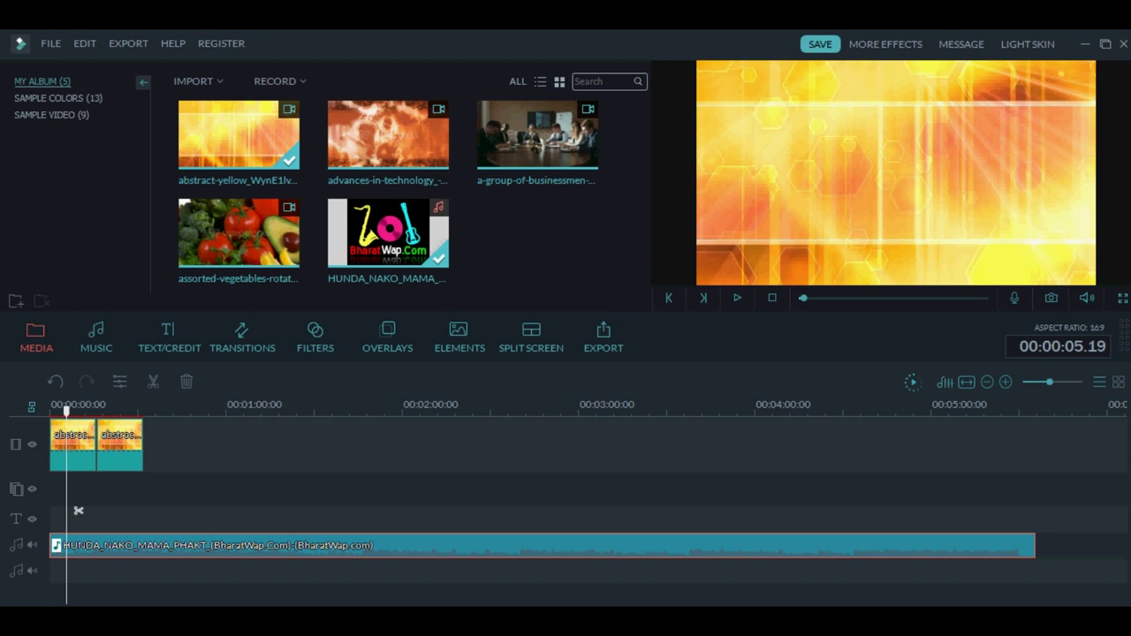
Import the On The Floor video and place it directly after the two abstract-yellow clips on the video track
drag(78, 510, 153, 510)
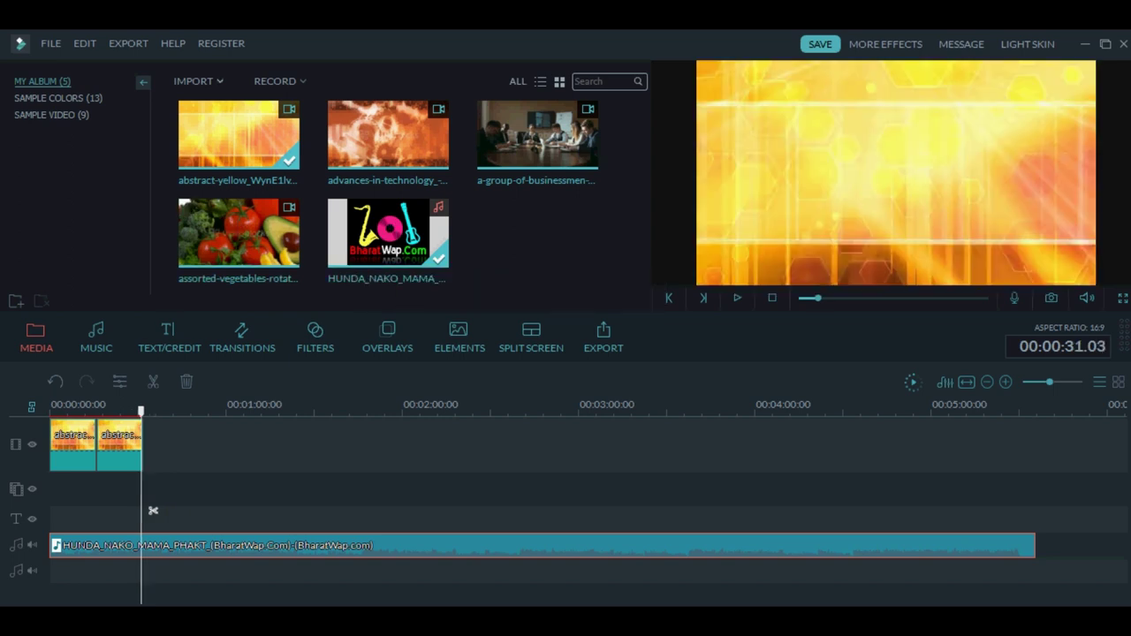
click(198, 80)
click(239, 101)
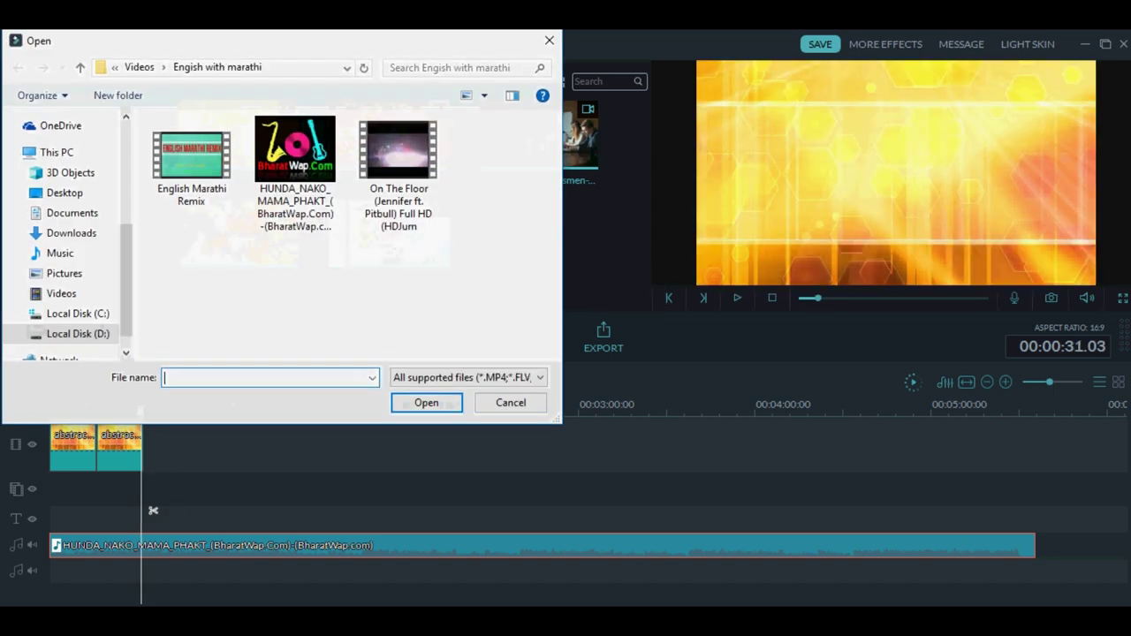
click(398, 173)
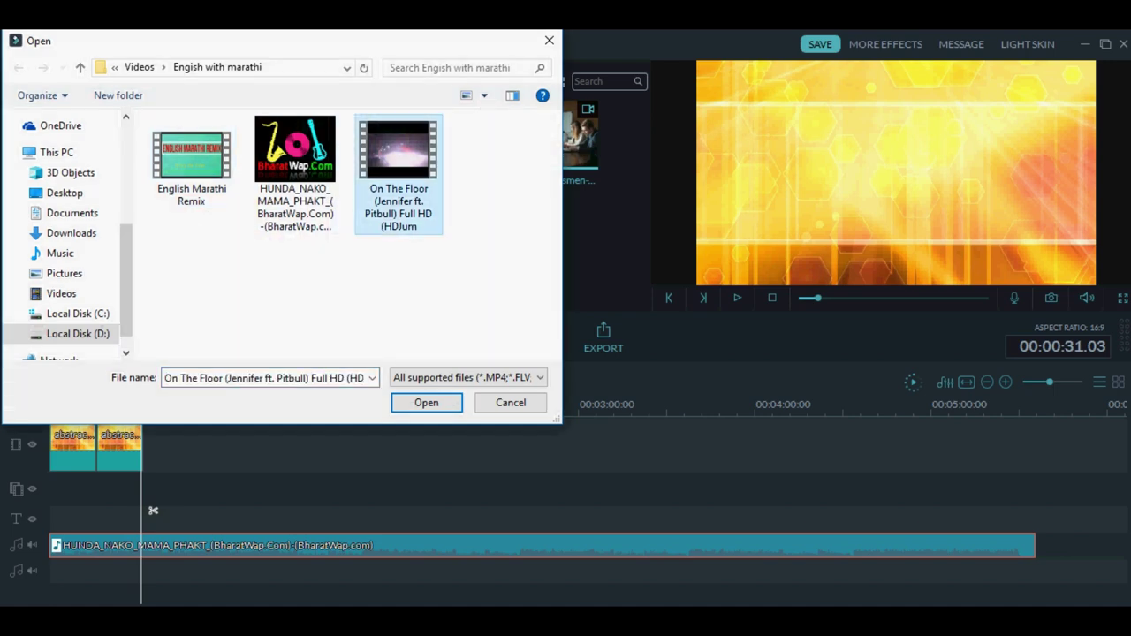
click(425, 402)
key(Return)
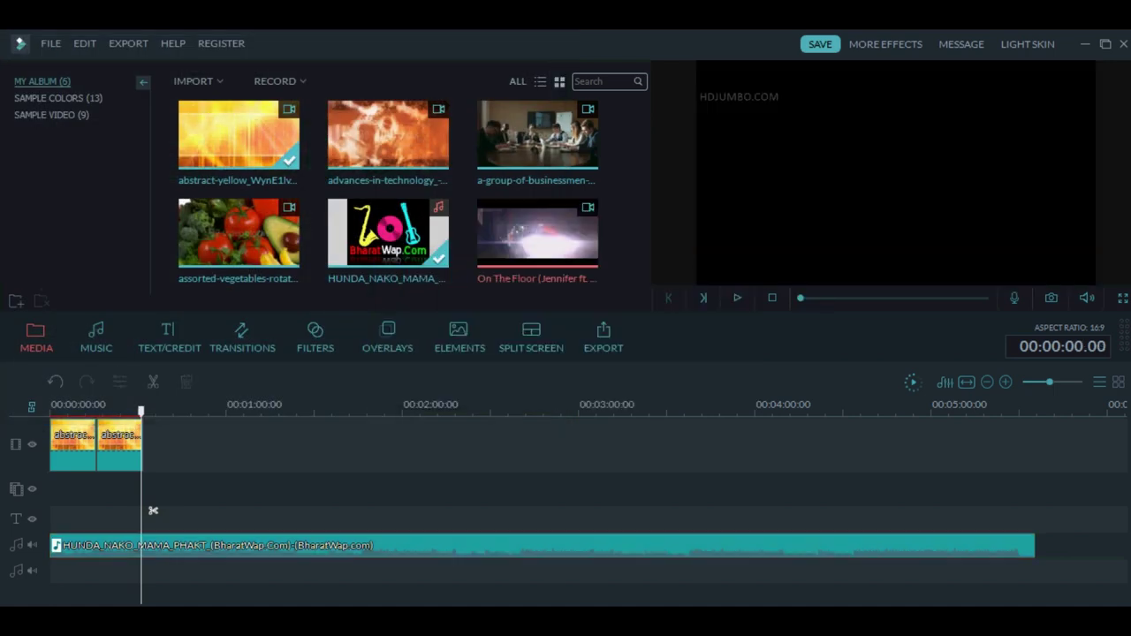
click(537, 233)
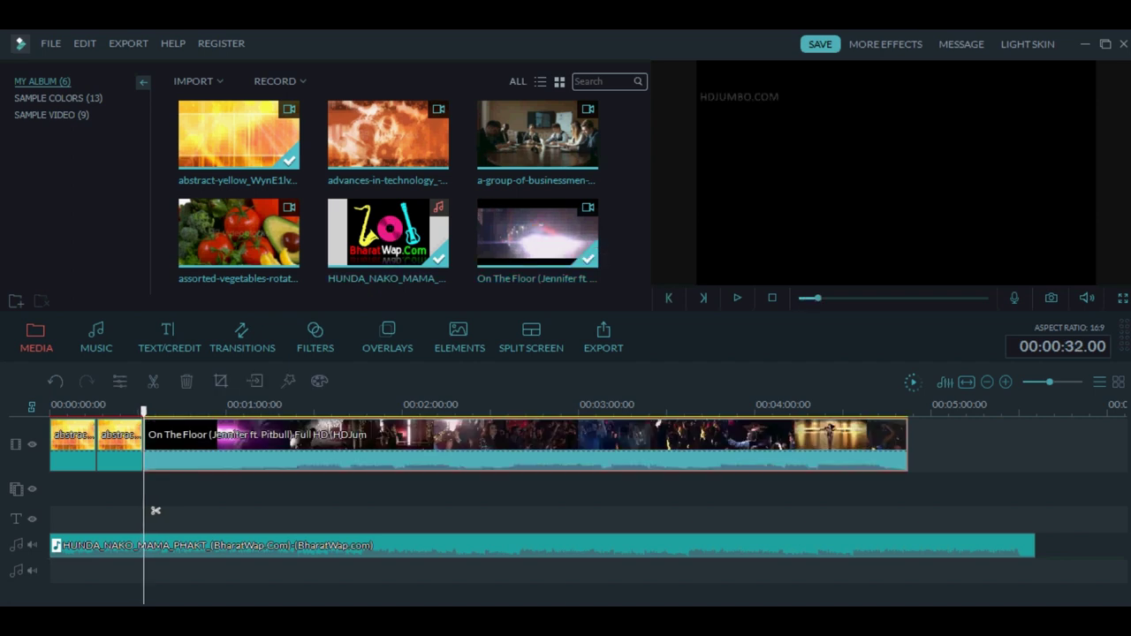
Try to reset the audio settings of the HUNDA_NAKO_MAMA_PHAKT clip to their defaults
right_click(501, 546)
click(556, 491)
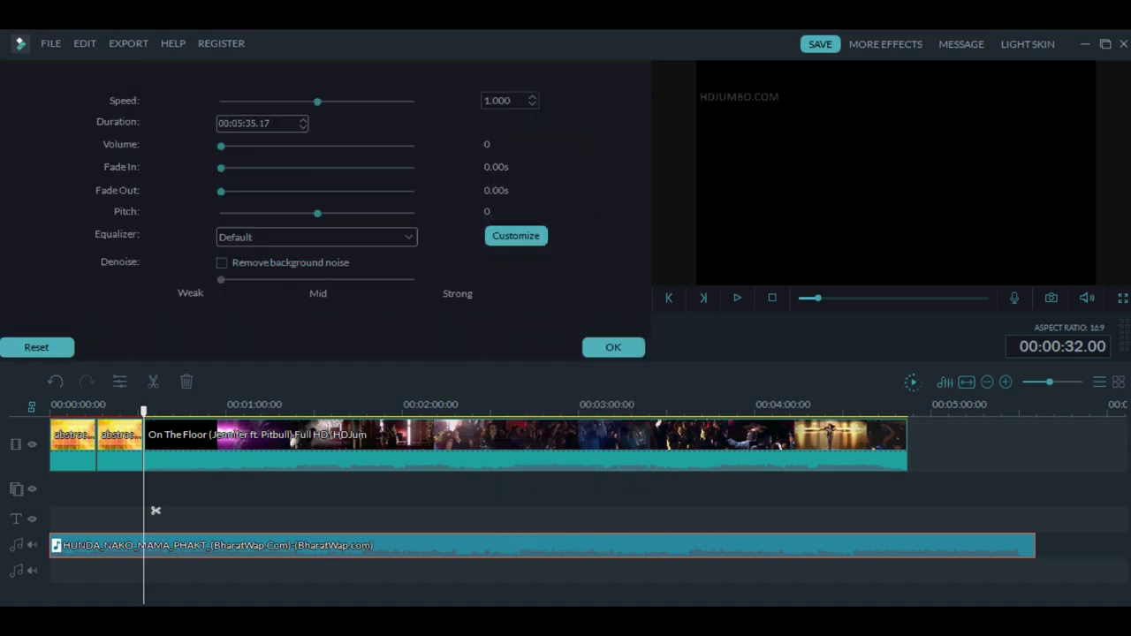
click(36, 346)
click(613, 346)
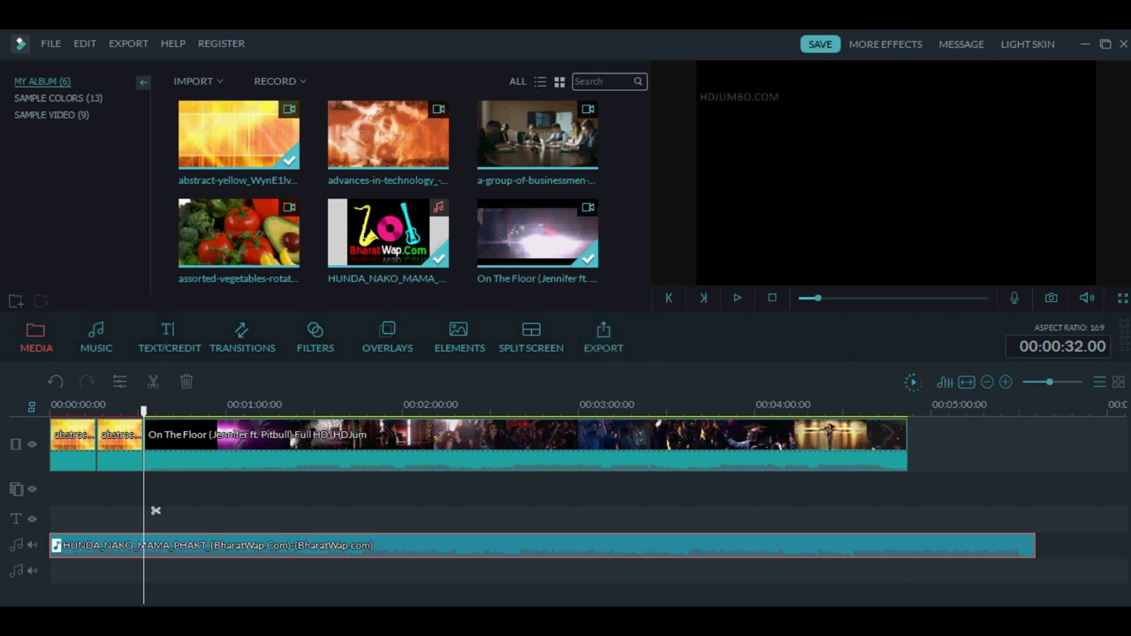
Preview the On The Floor section with the song from about 00:00:56 and again from about 00:01:48
drag(156, 511, 226, 511)
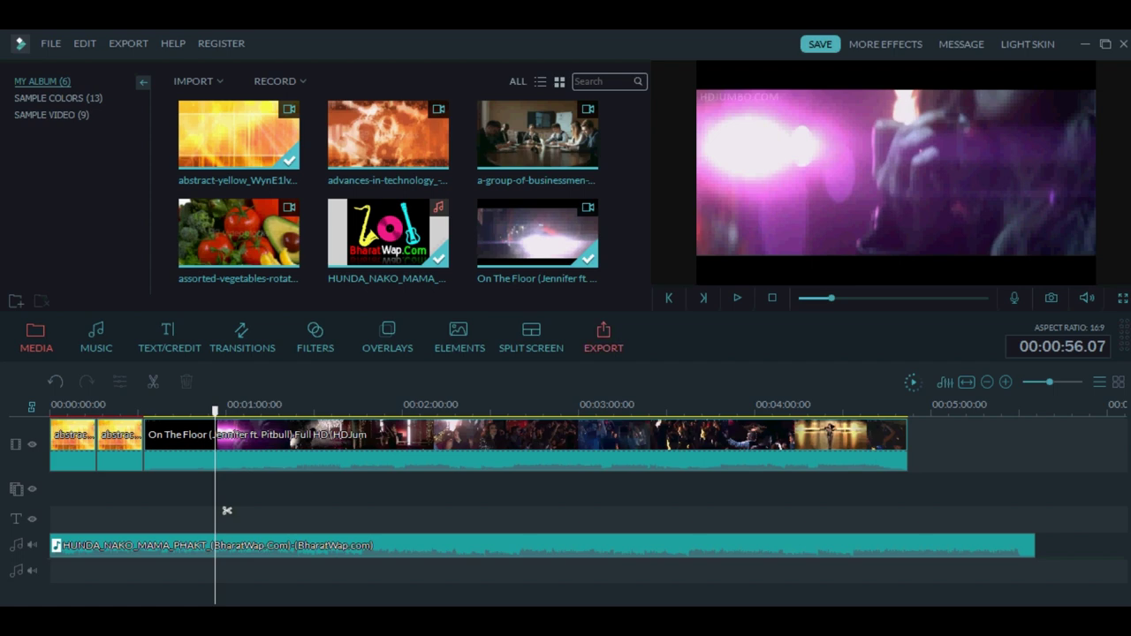
click(737, 298)
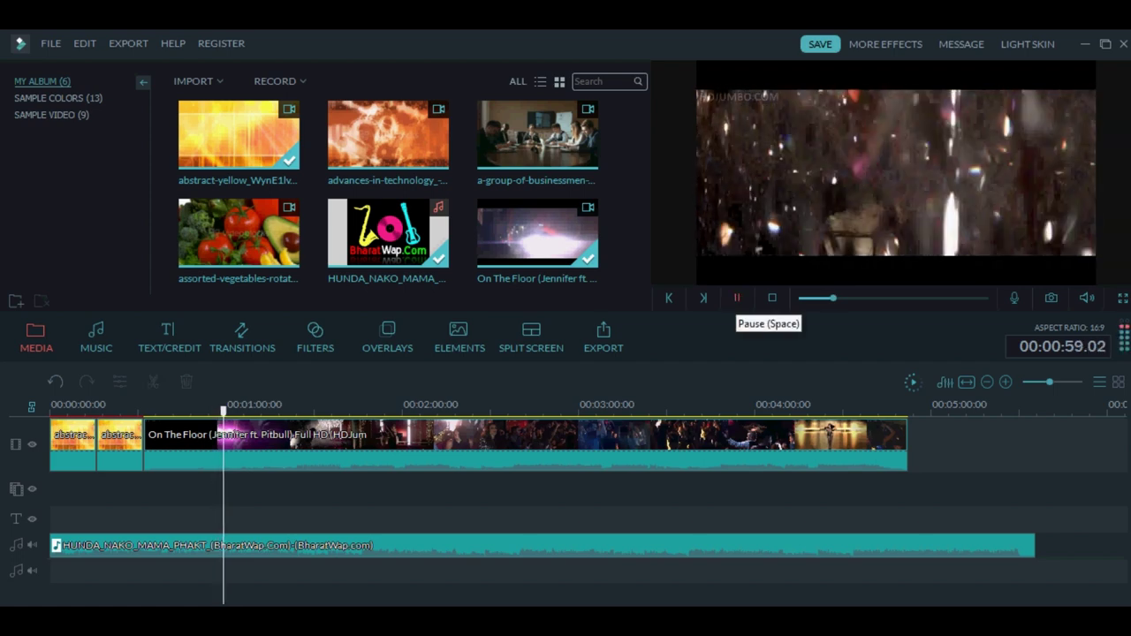
key(space)
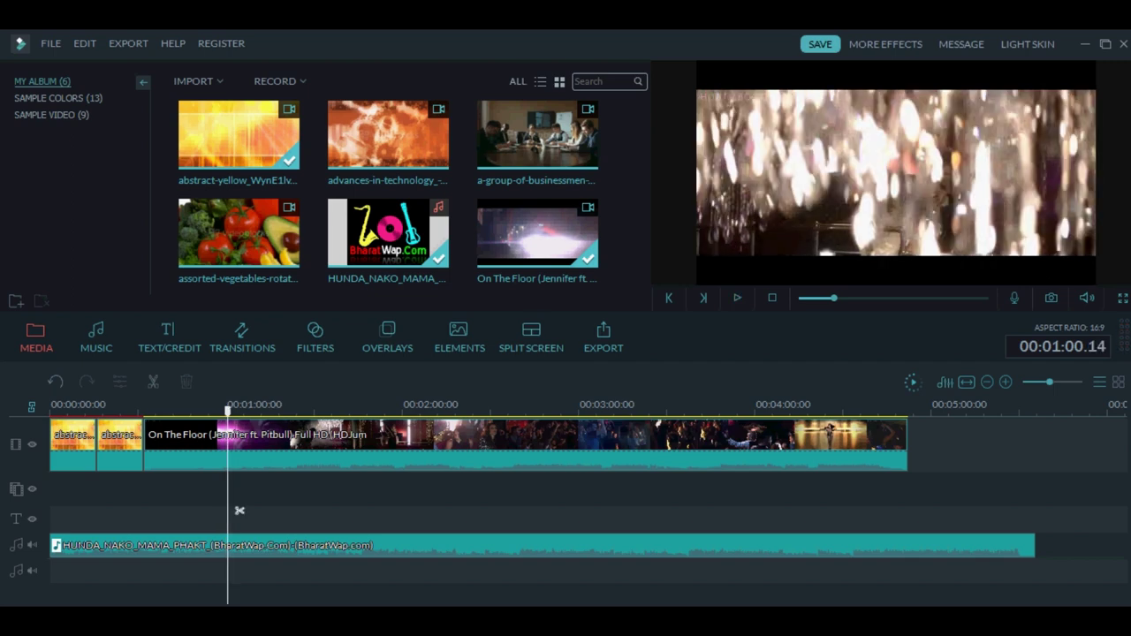
click(525, 444)
click(380, 511)
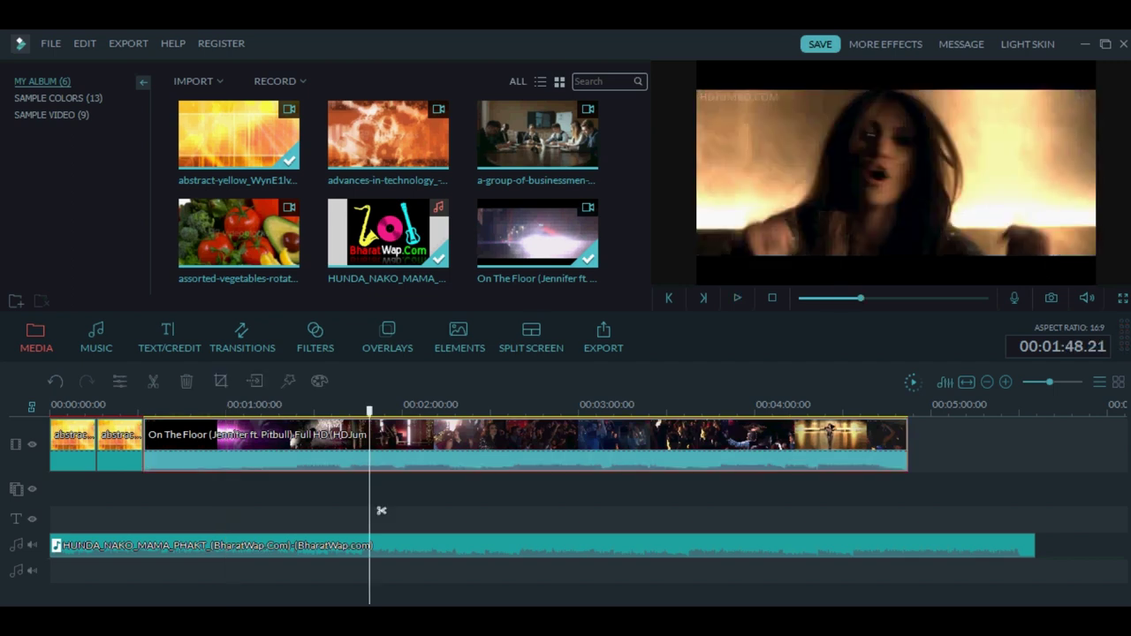
click(736, 297)
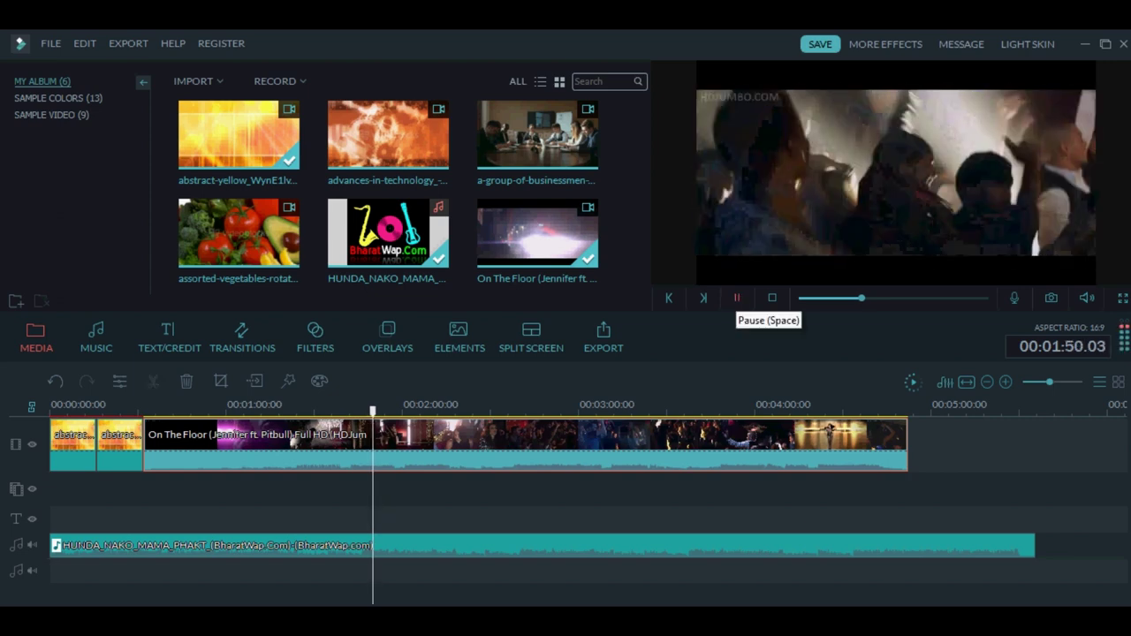
click(736, 298)
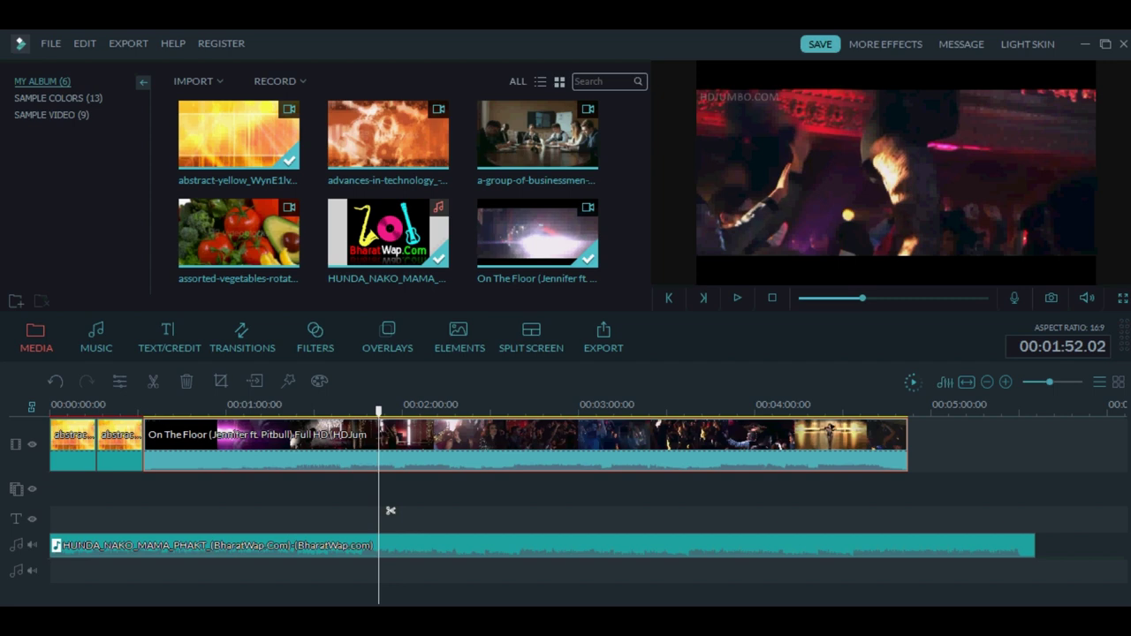
Check the audio settings of the HUNDA_NAKO_MAMA_PHAKT clip and play a few seconds of the timeline
right_click(397, 541)
click(426, 483)
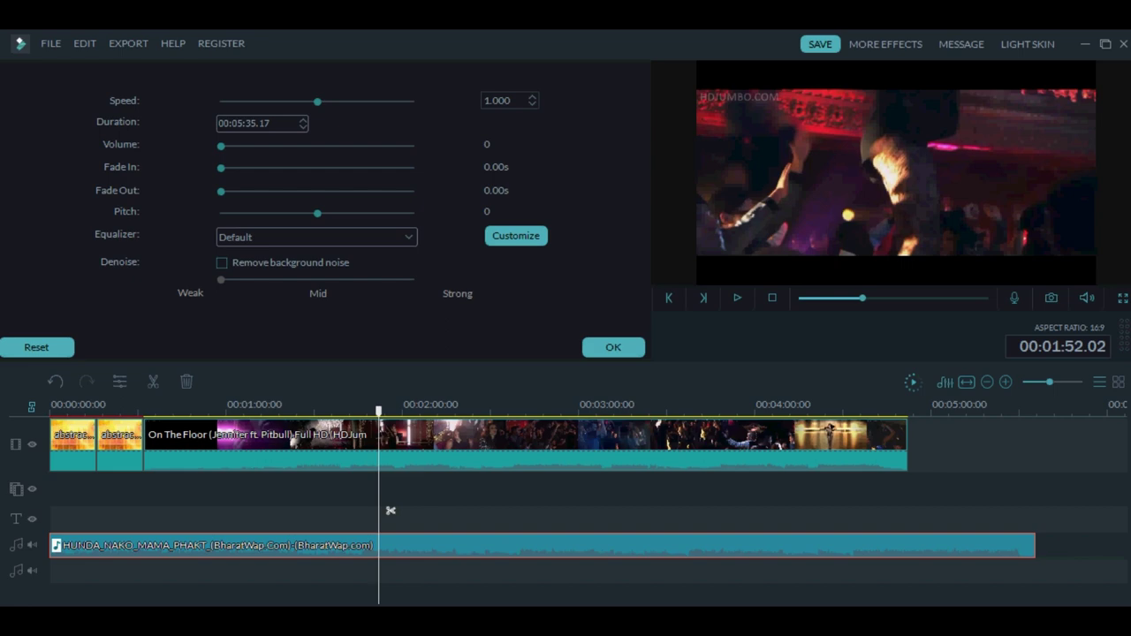
click(613, 347)
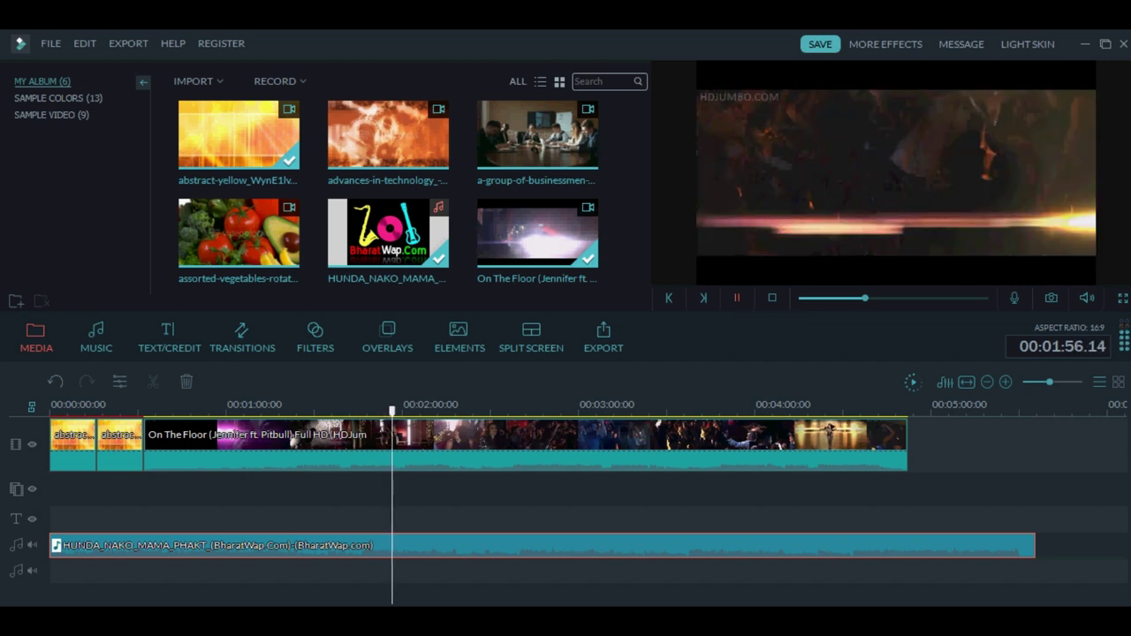
key(space)
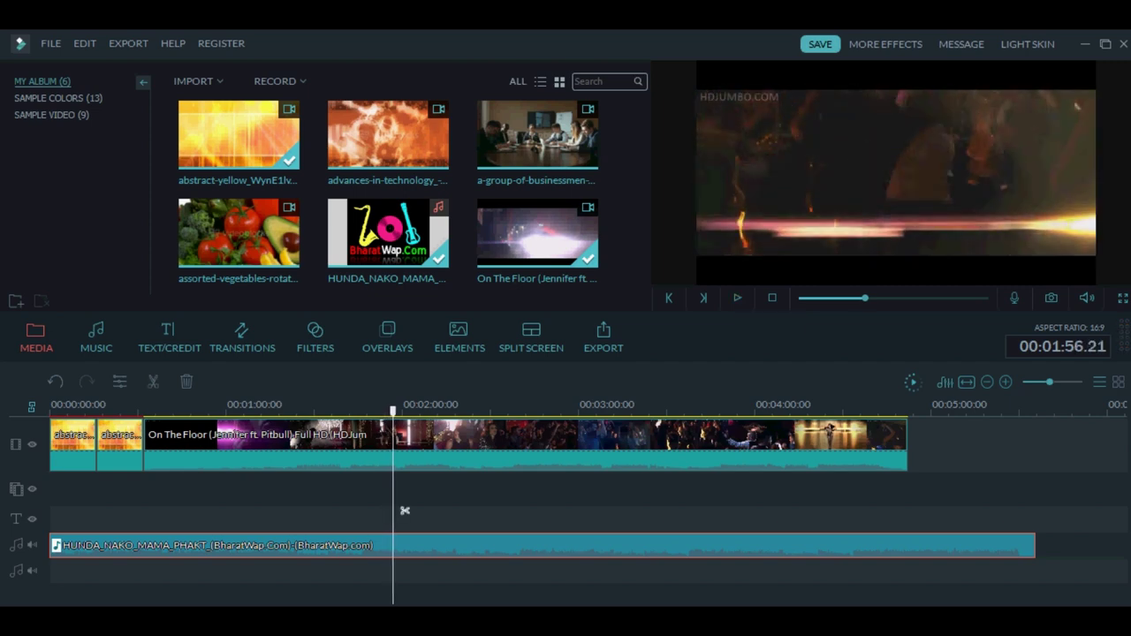
Mute the On The Floor clip on the video track and preview the result briefly
right_click(431, 459)
click(468, 345)
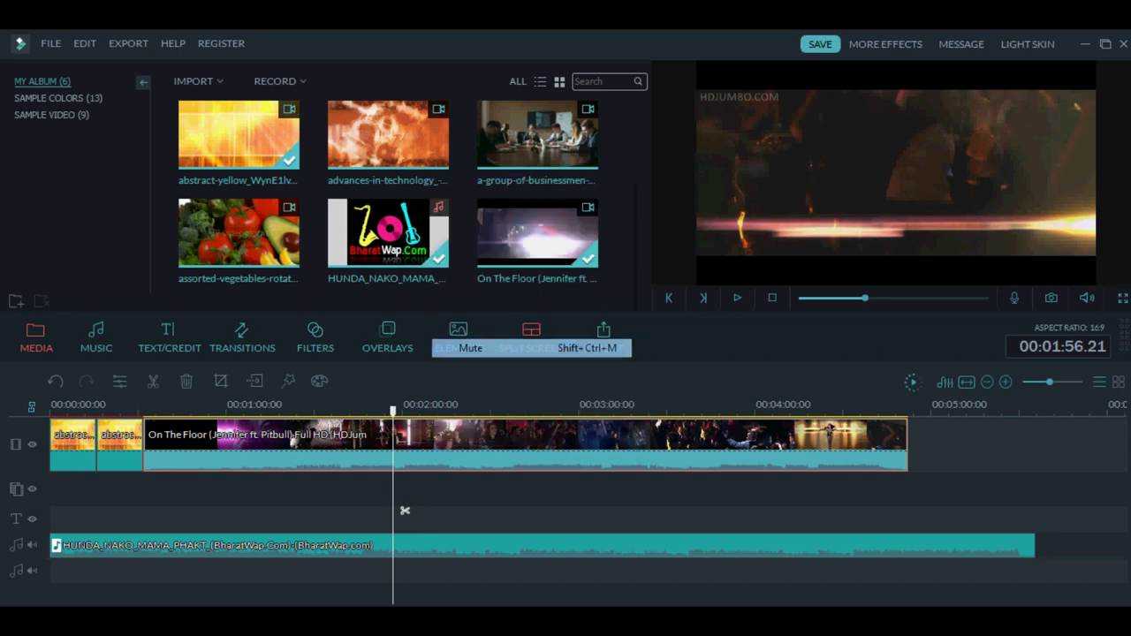
key(space)
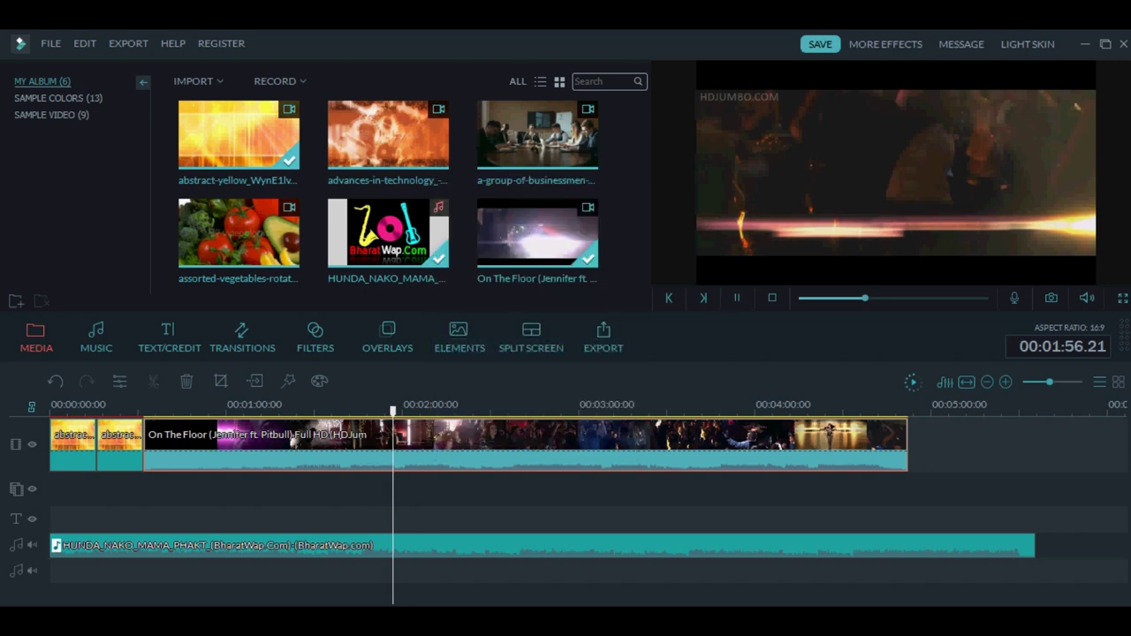
click(736, 298)
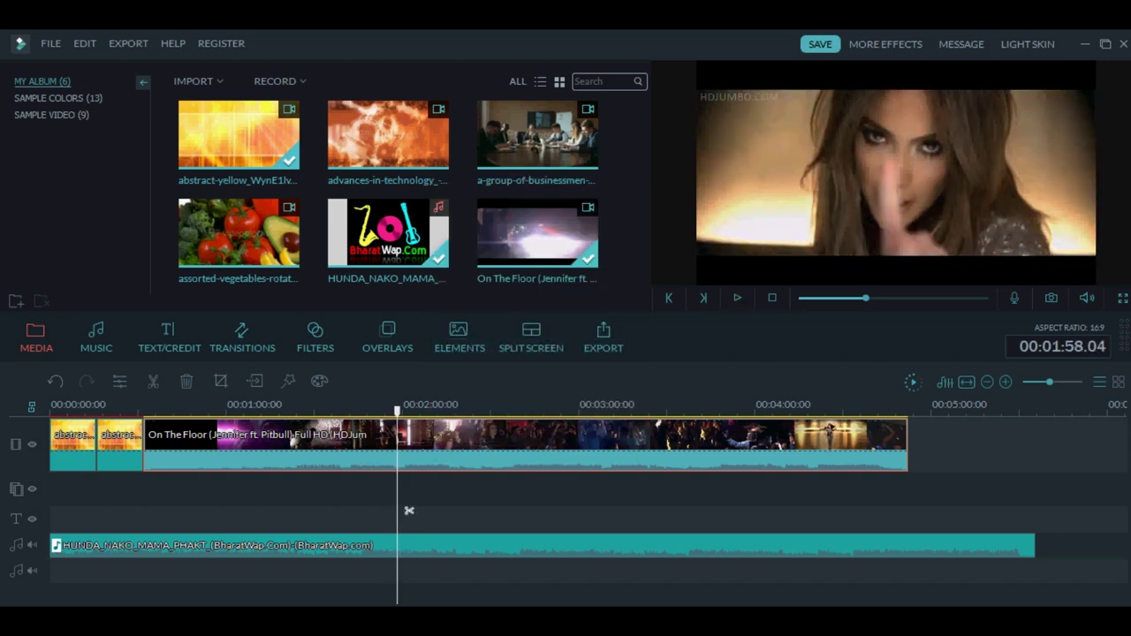
Reset the HUNDA_NAKO_MAMA_PHAKT clip's audio settings and preview it together with the video from the current position
right_click(430, 544)
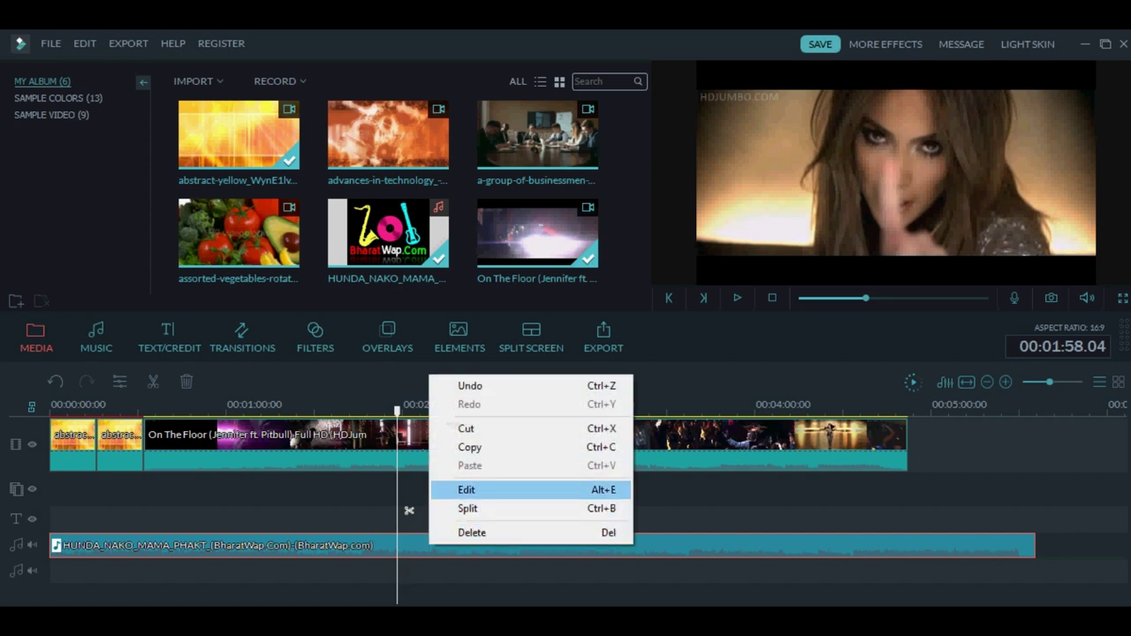
click(468, 489)
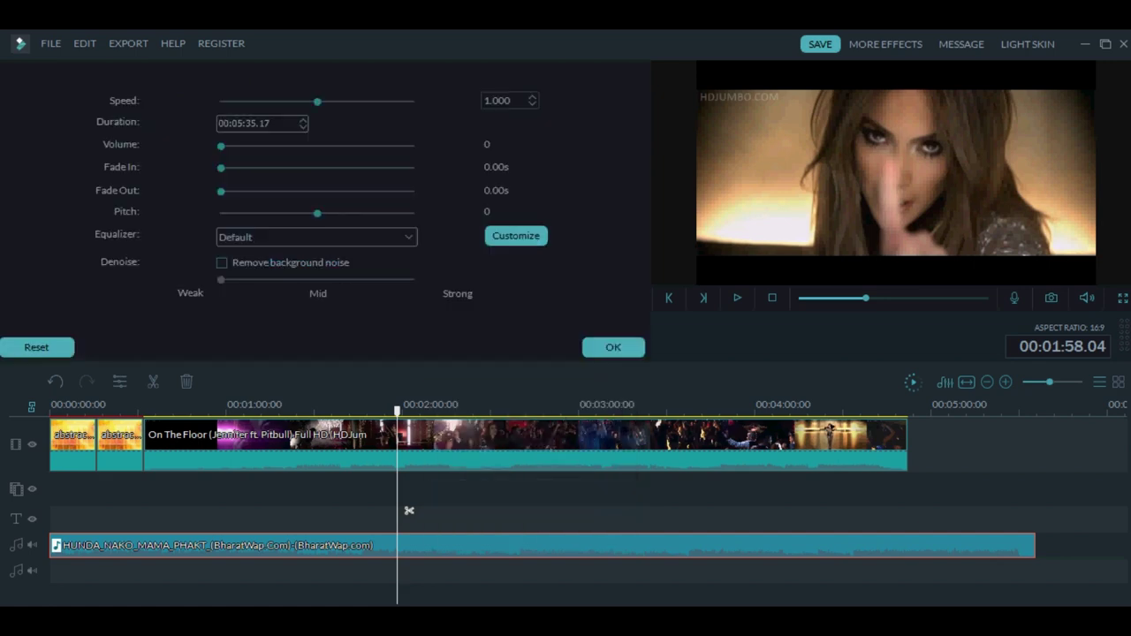
click(36, 347)
click(613, 346)
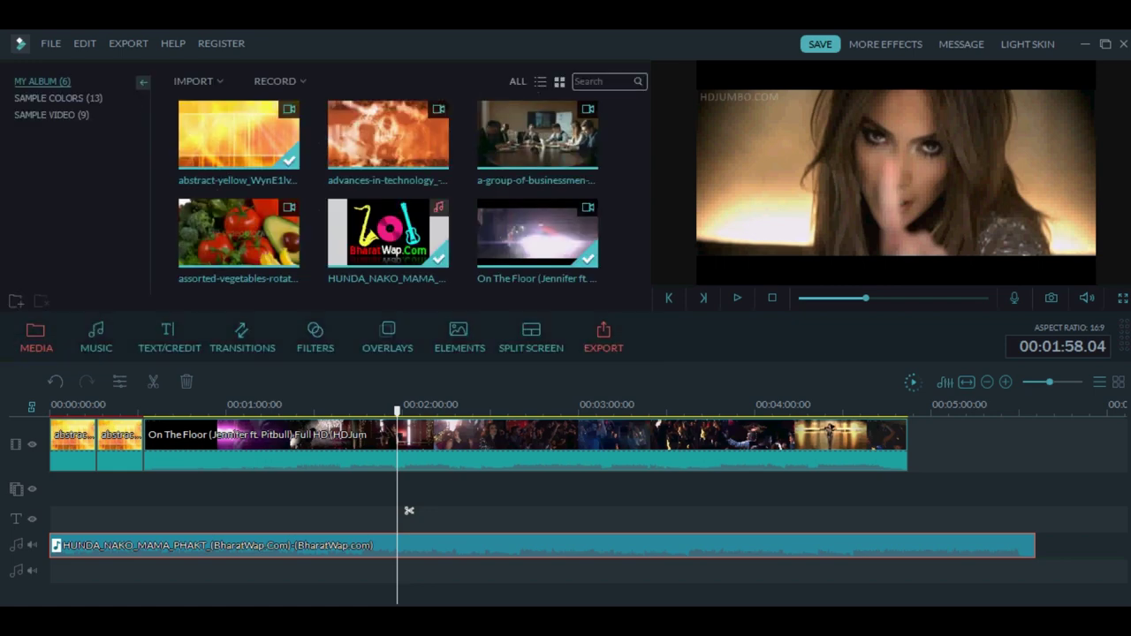
click(737, 297)
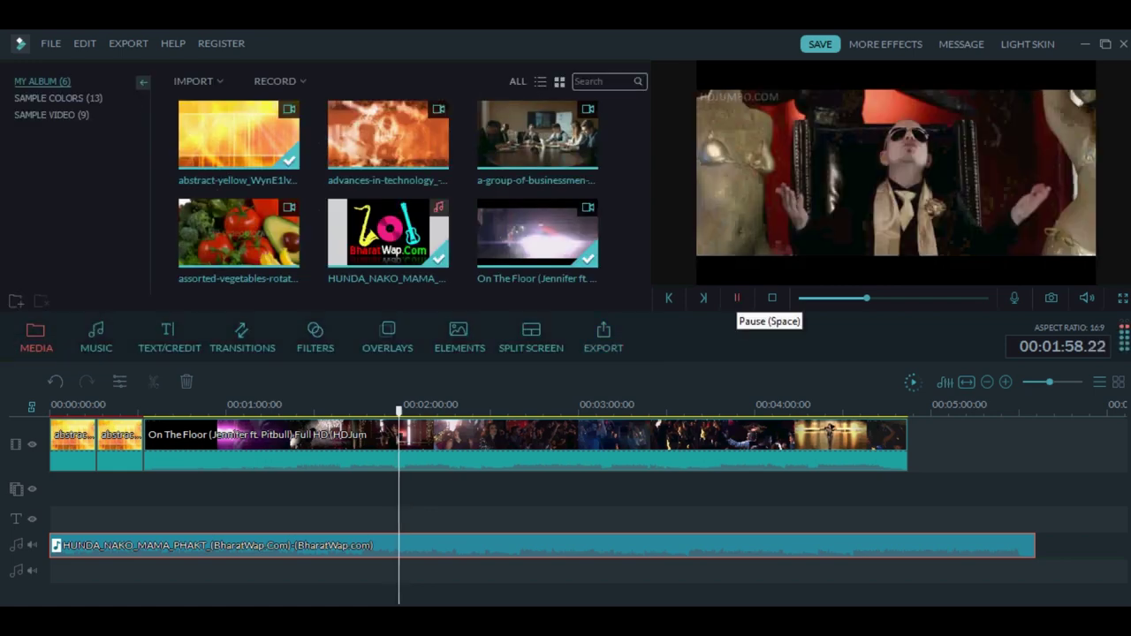
click(737, 297)
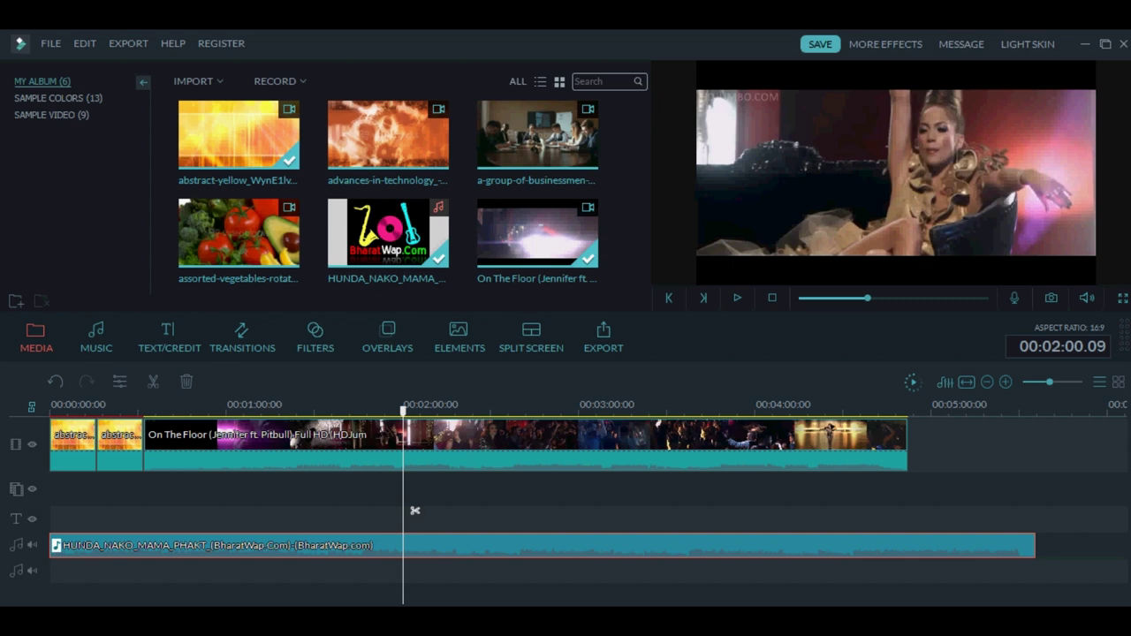
Preview the cut from the second abstract-yellow clip to On The Floor, starting at about 00:00:27
drag(414, 510, 143, 511)
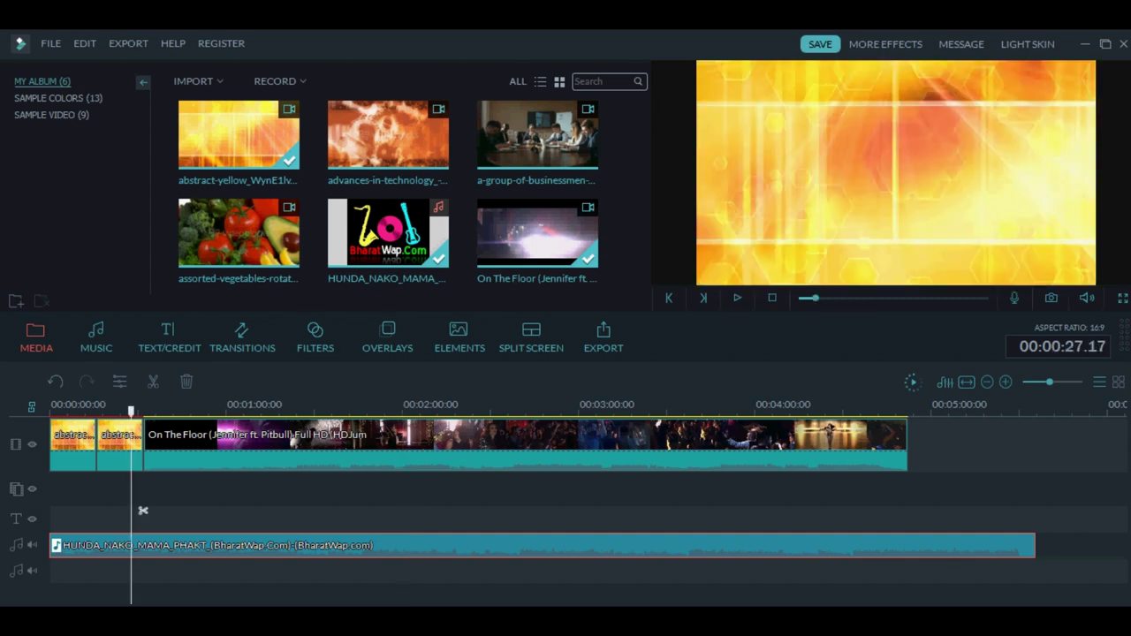
click(736, 298)
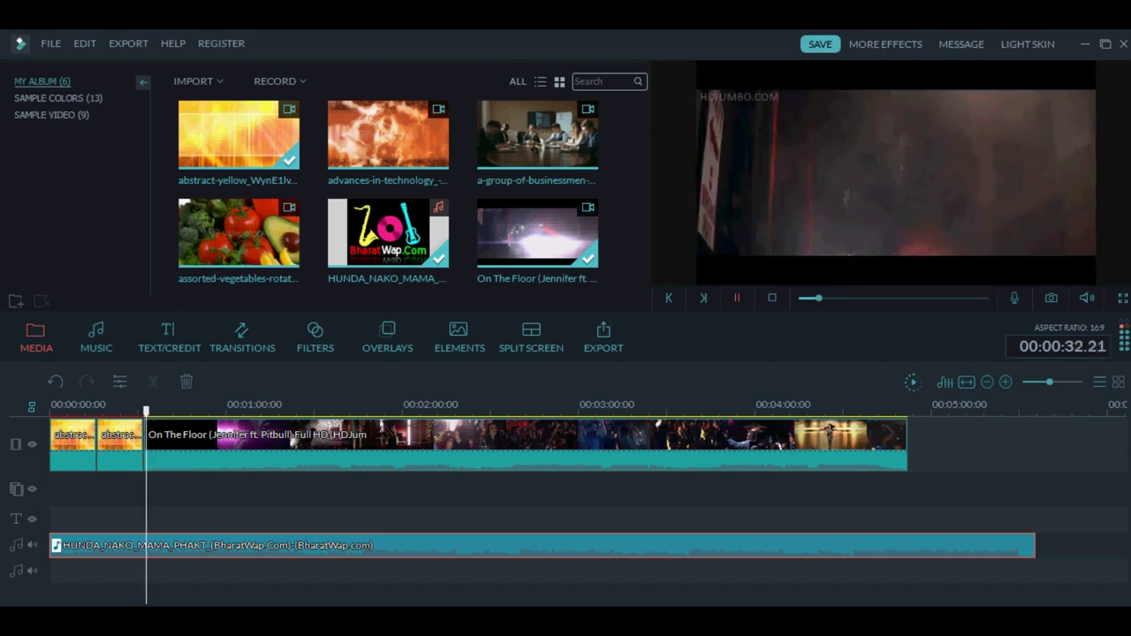
key(space)
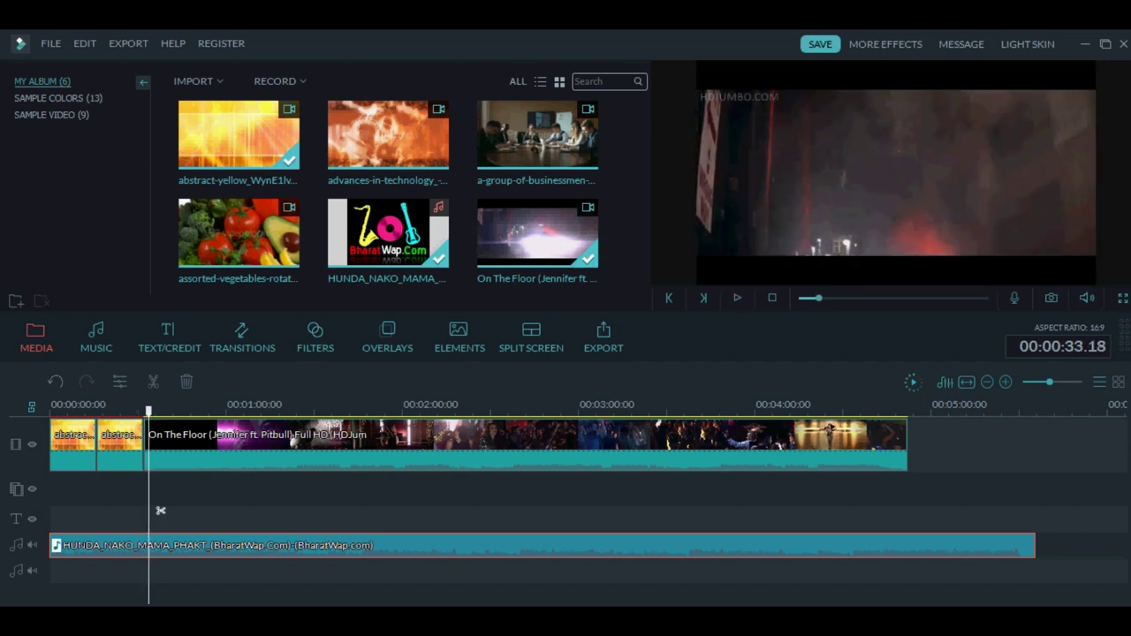
Add the Bar transition between the second abstract-yellow clip and the On The Floor clip
click(138, 405)
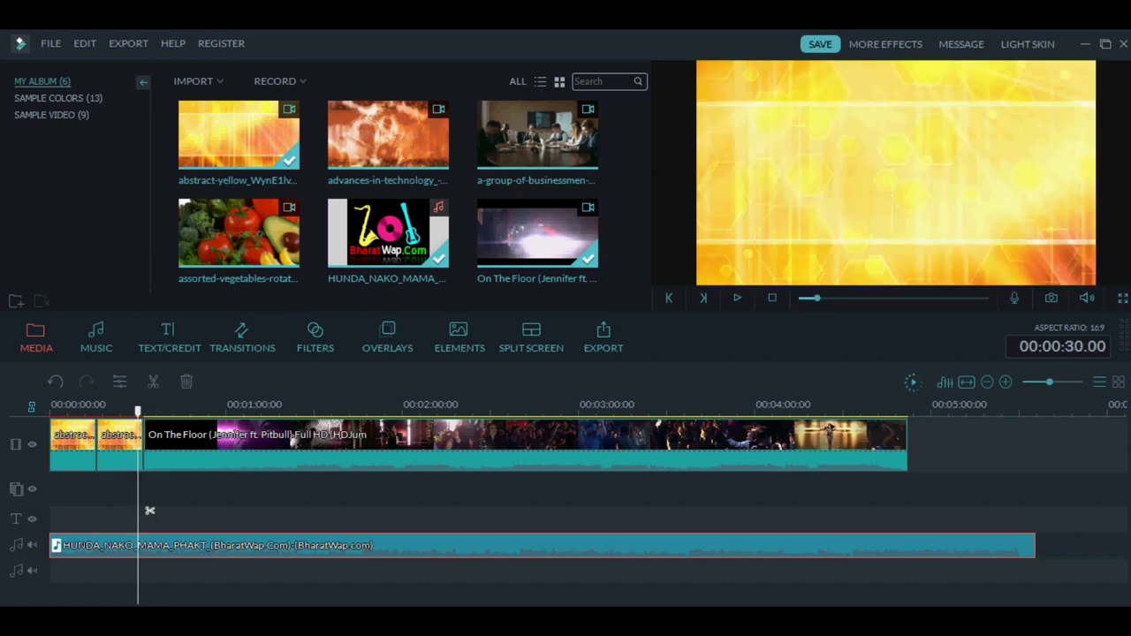
click(242, 340)
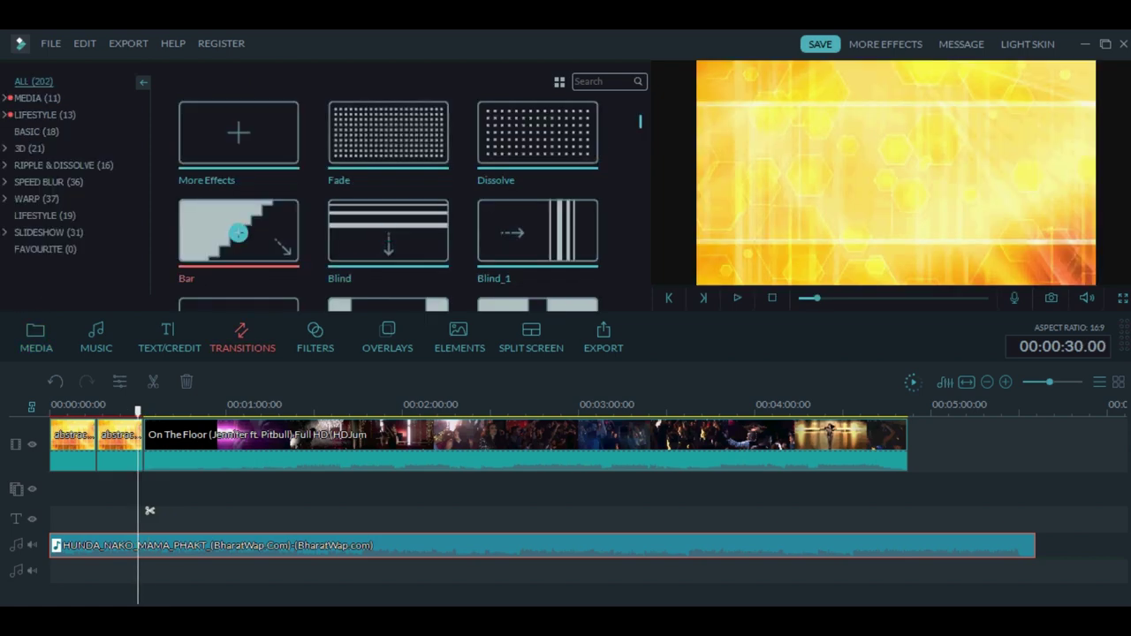
click(238, 232)
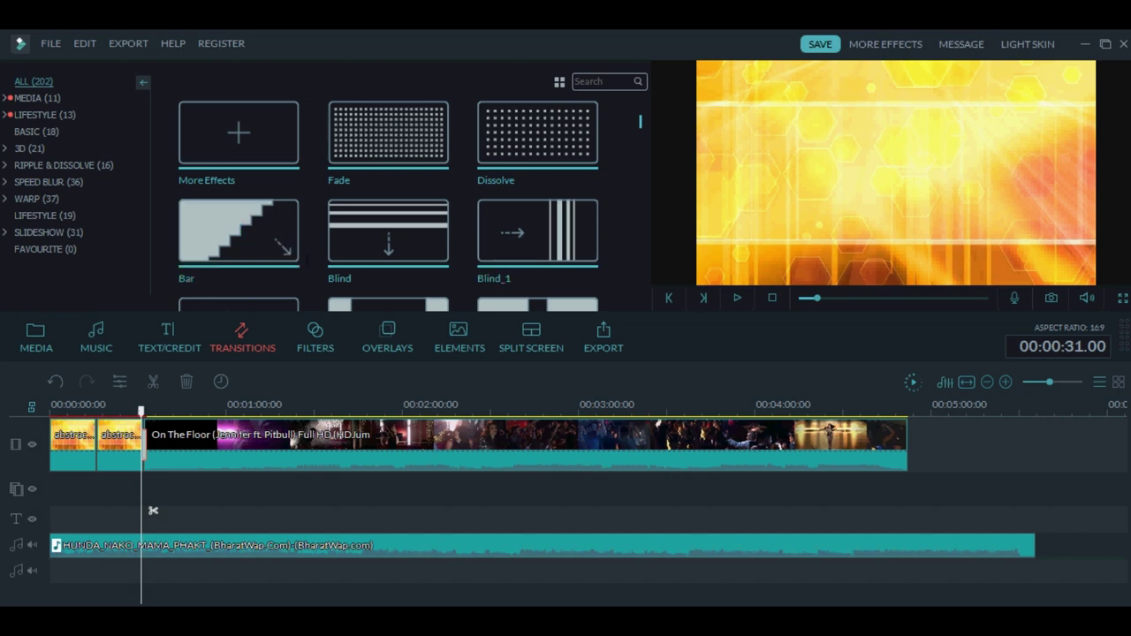
Play the Bar transition into the On The Floor clip, starting from about 00:00:29
drag(153, 510, 142, 511)
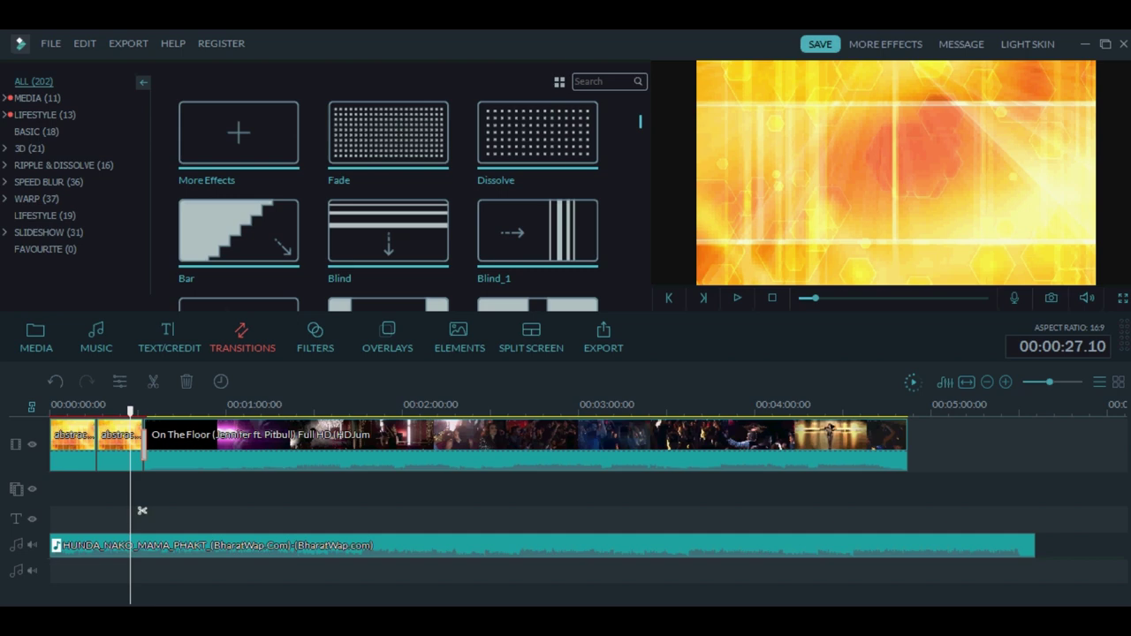
drag(142, 510, 143, 510)
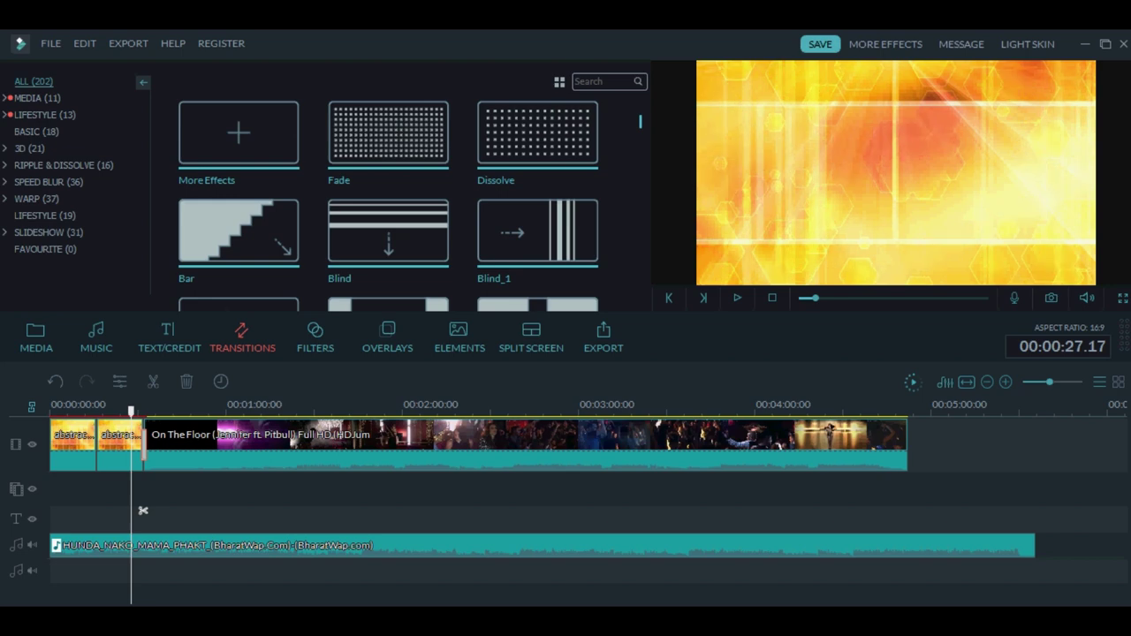
drag(143, 510, 147, 510)
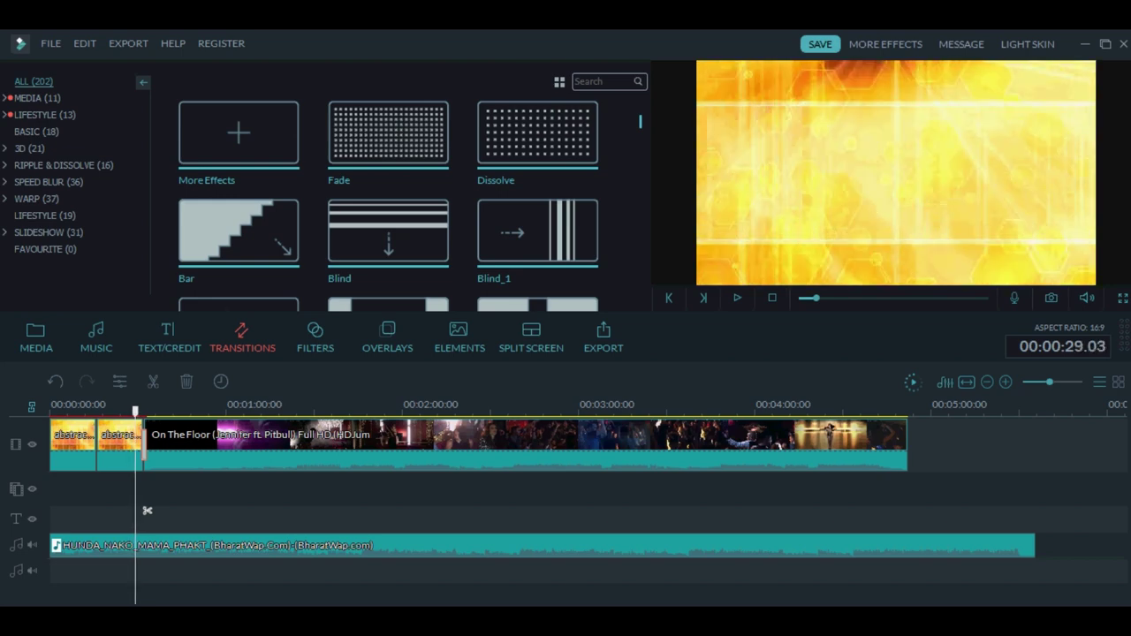
click(737, 297)
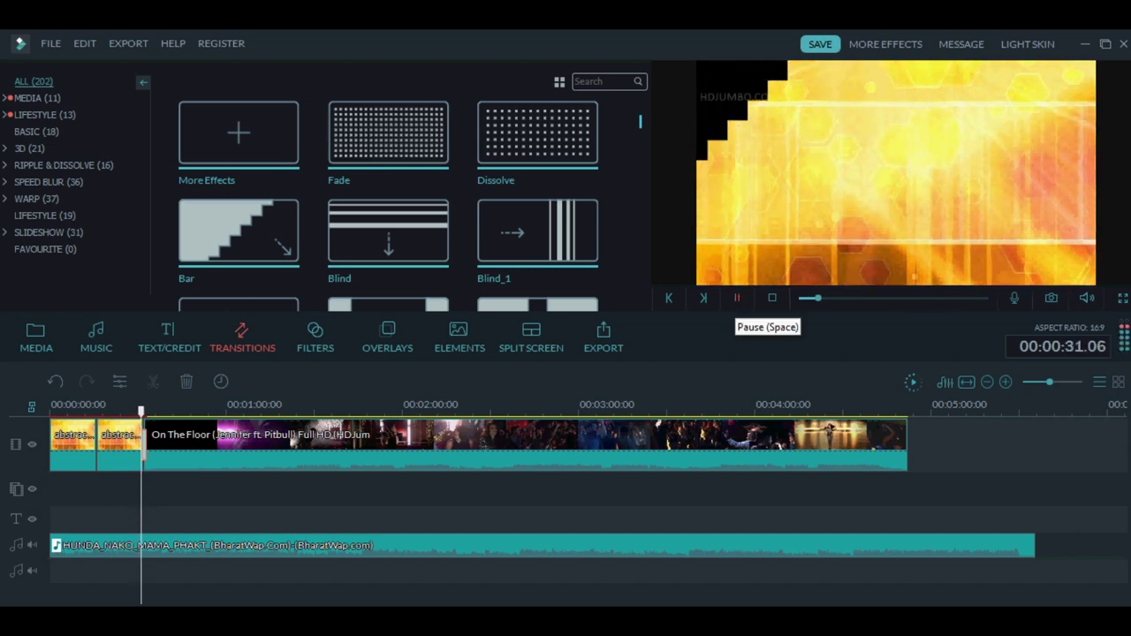
click(736, 297)
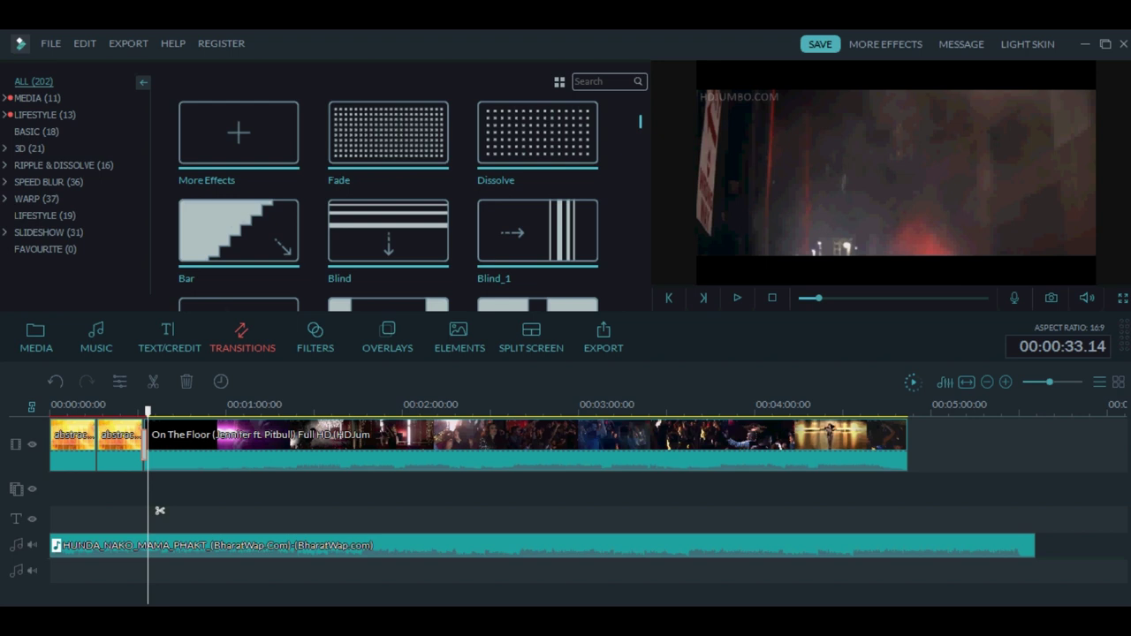
Add the Opener 1 title at the very start of the timeline and select its text clip
key(Home)
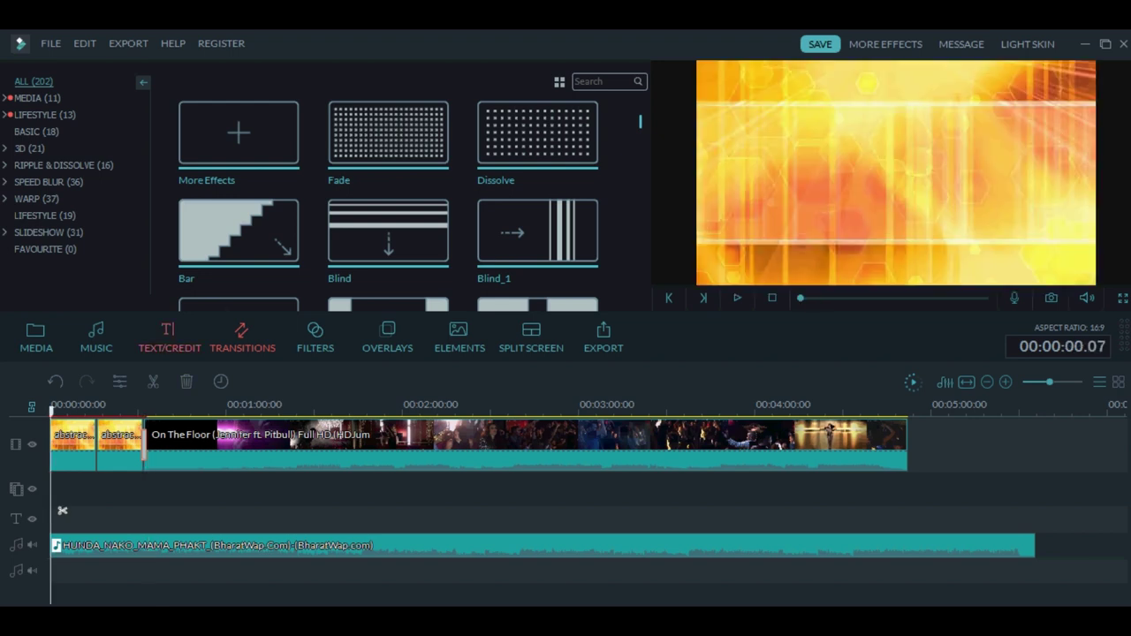
click(169, 335)
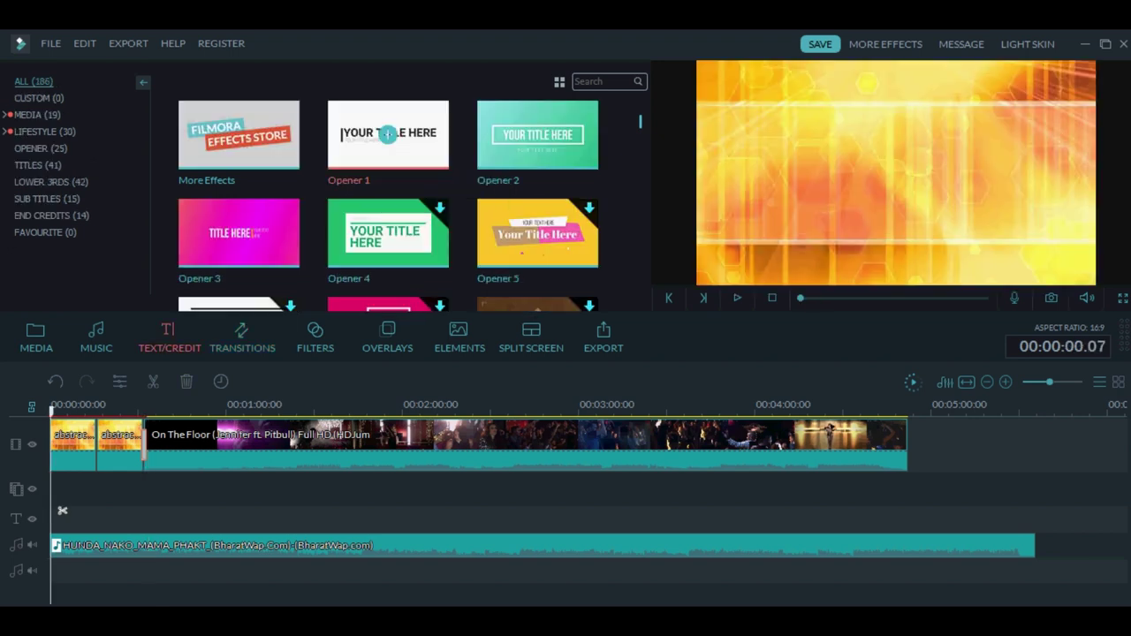
click(387, 134)
click(388, 133)
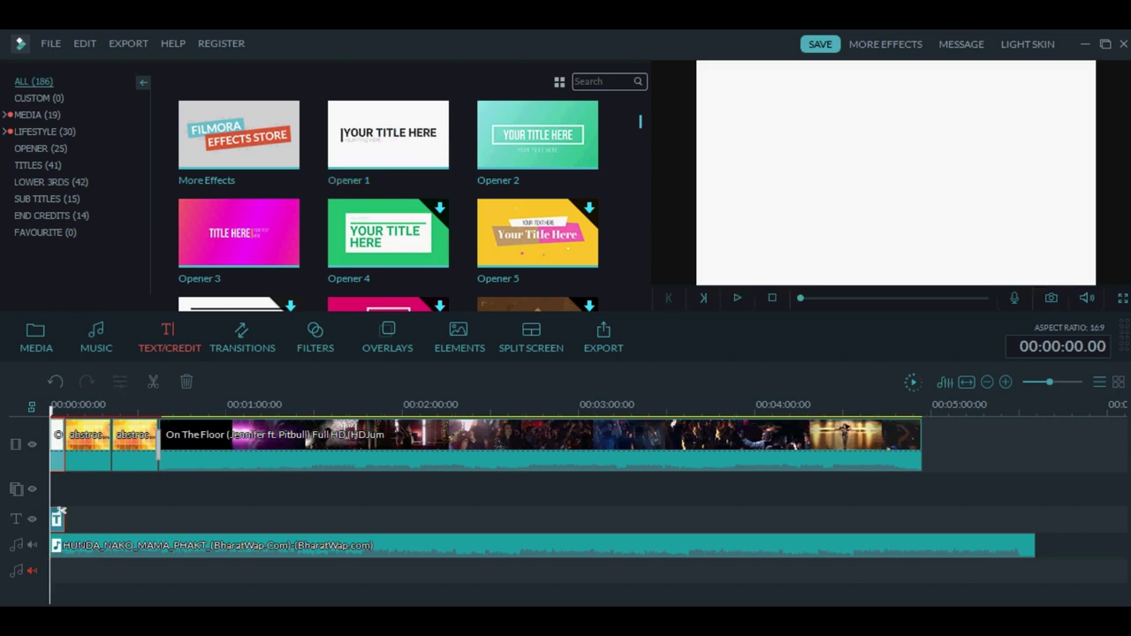
right_click(57, 520)
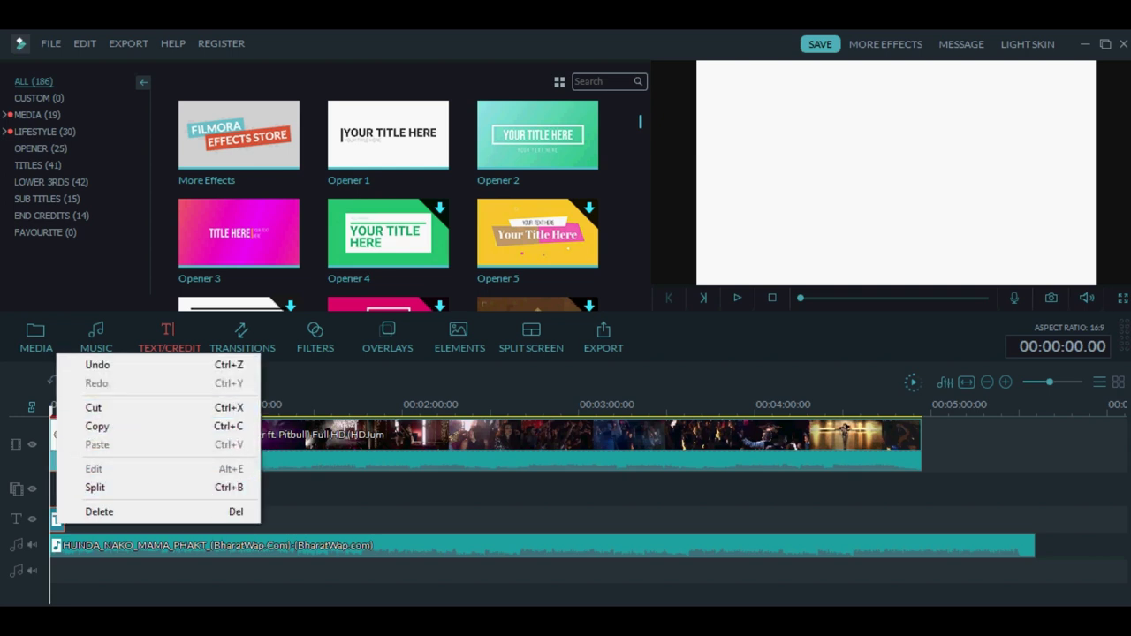
key(Escape)
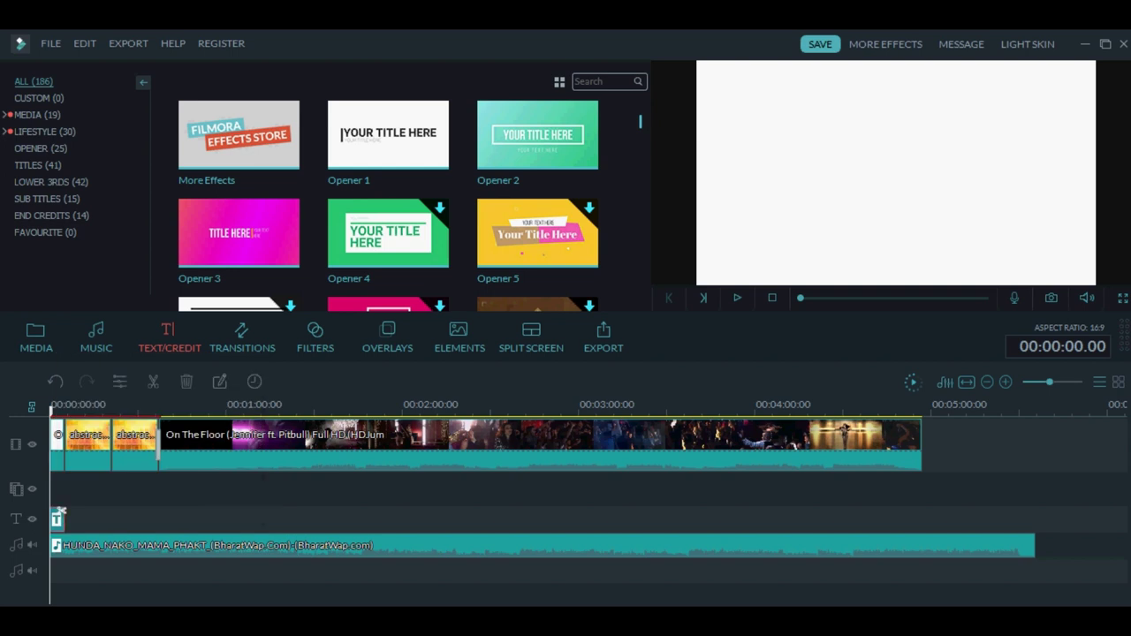
Replace the Opener 1 clip's main title text with "Please Like & subscribe"
right_click(57, 521)
click(97, 468)
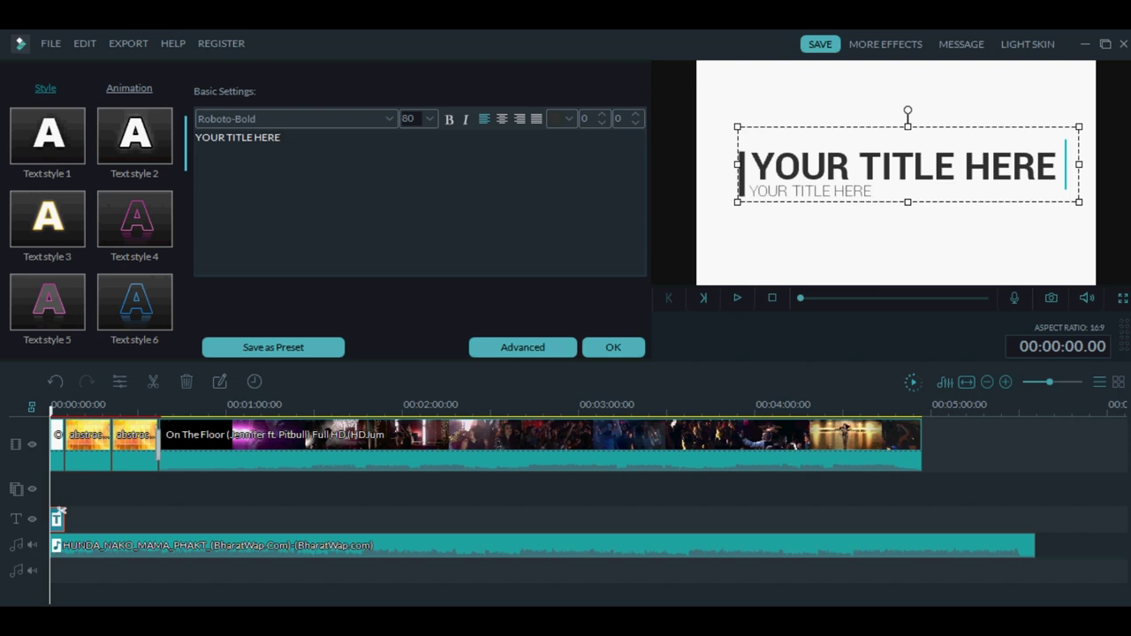
key(BackSpace)
key(BackSpace)
key(BackSpace)
key(BackSpace)
key(BackSpace)
key(BackSpace)
key(BackSpace)
key(BackSpace)
key(BackSpace)
key(BackSpace)
key(BackSpace)
key(BackSpace)
key(BackSpace)
key(BackSpace)
key(BackSpace)
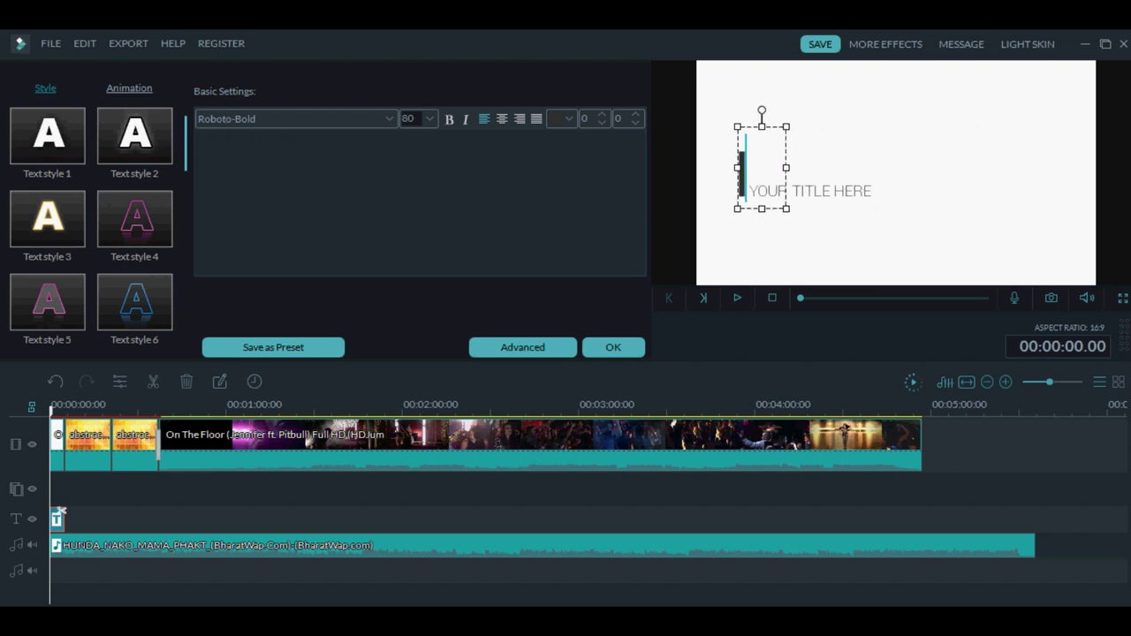
text(Please )
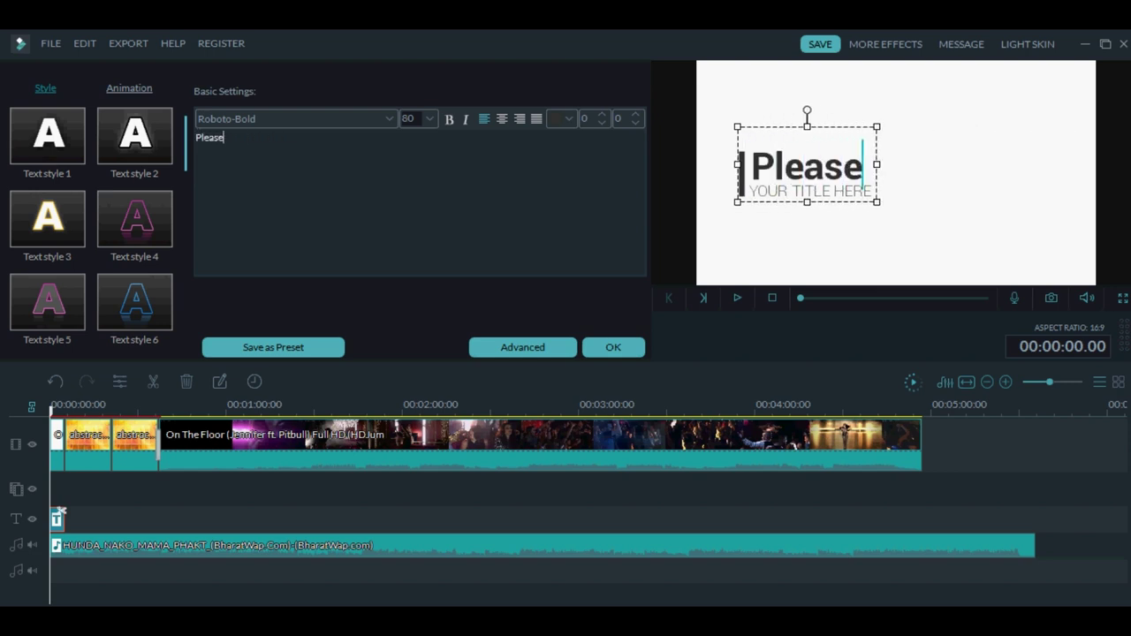
text(Lik)
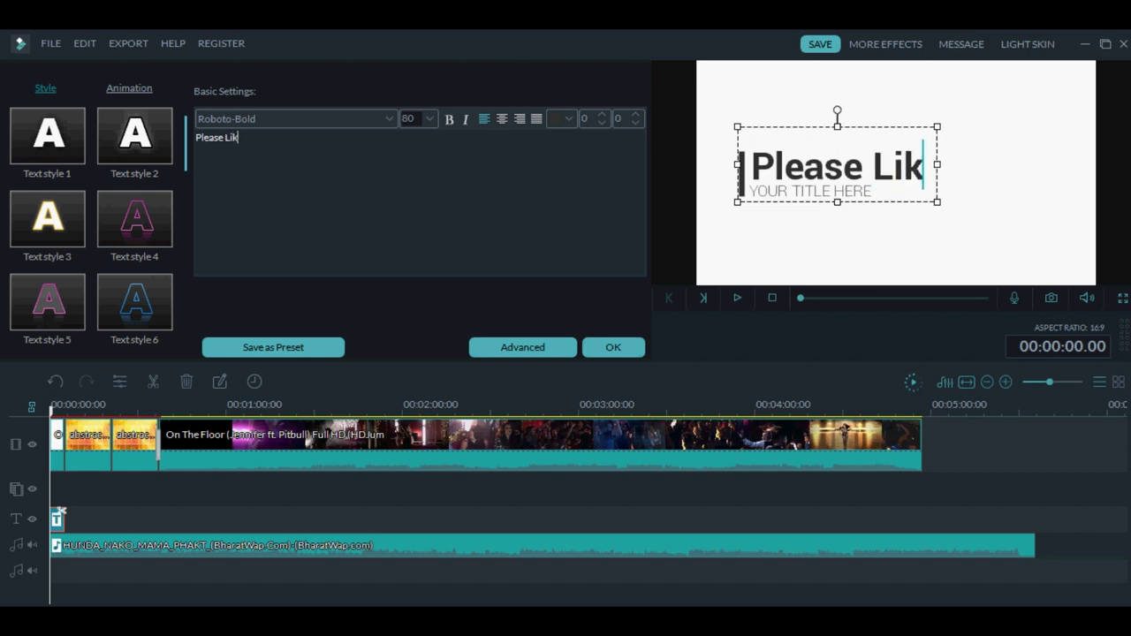
text(e & )
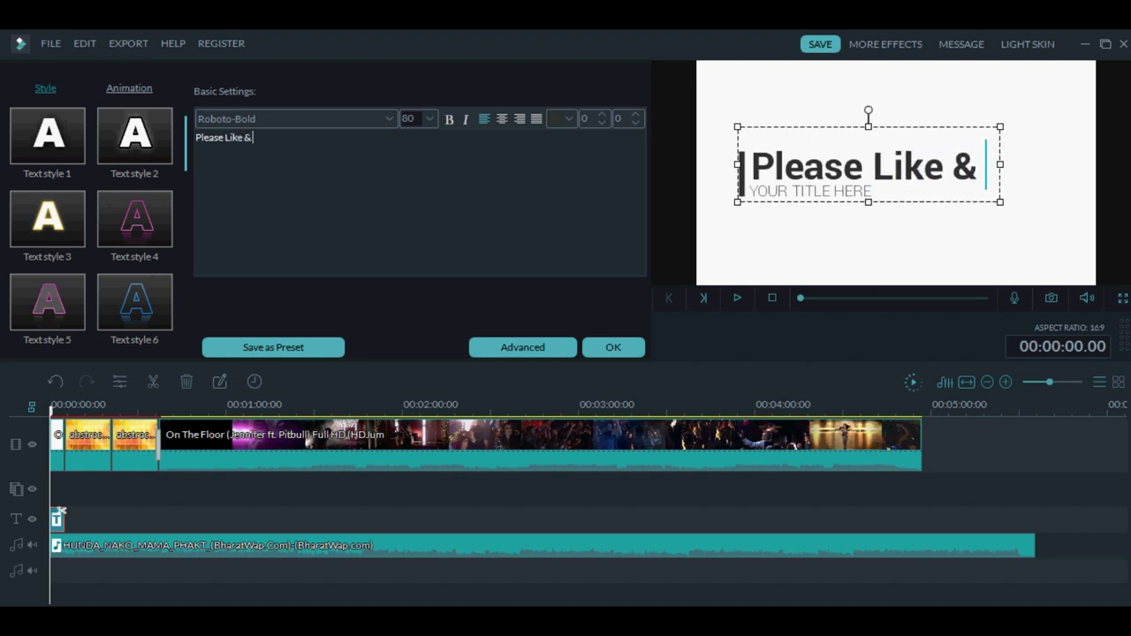
text(sub)
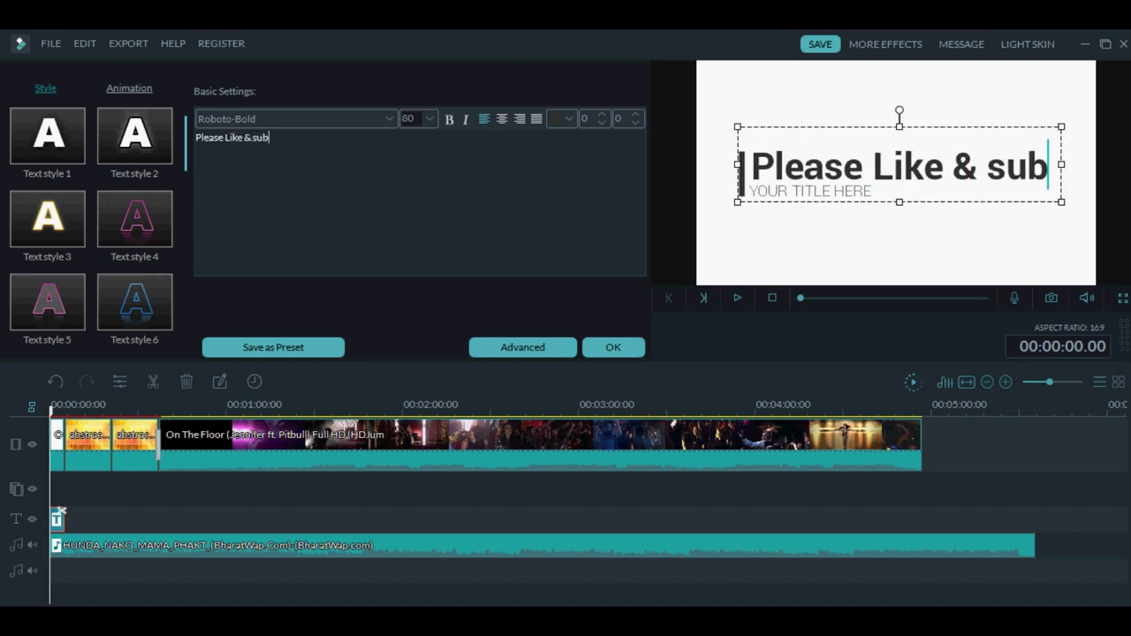
text(scribe)
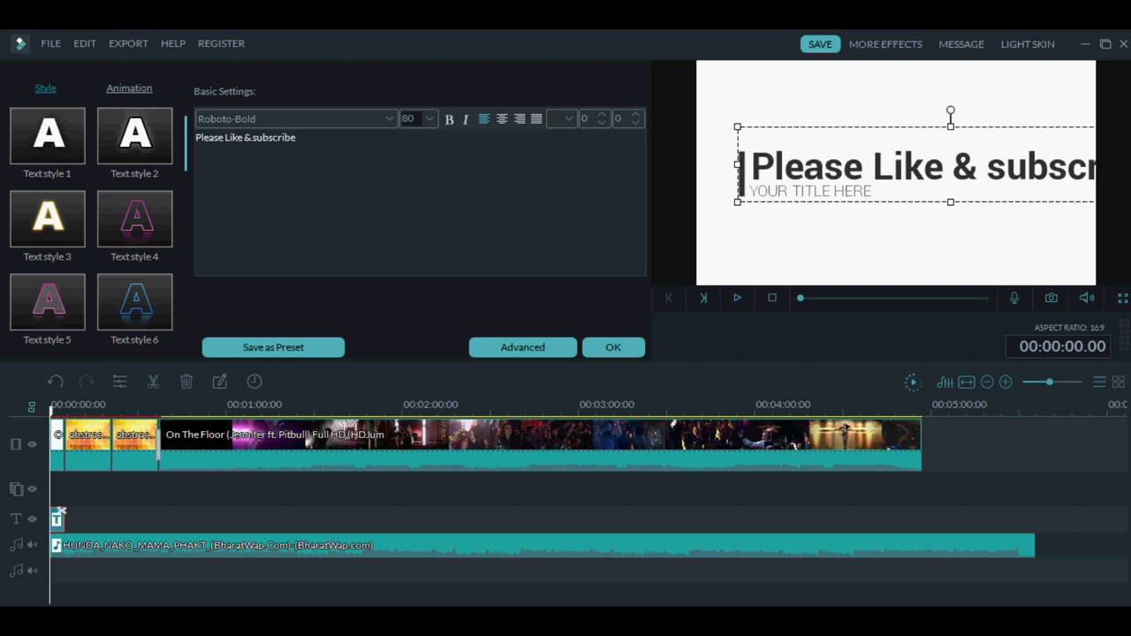
Set the main title's font size to 68, apply the edit, and play the opener from the start of the timeline
click(429, 118)
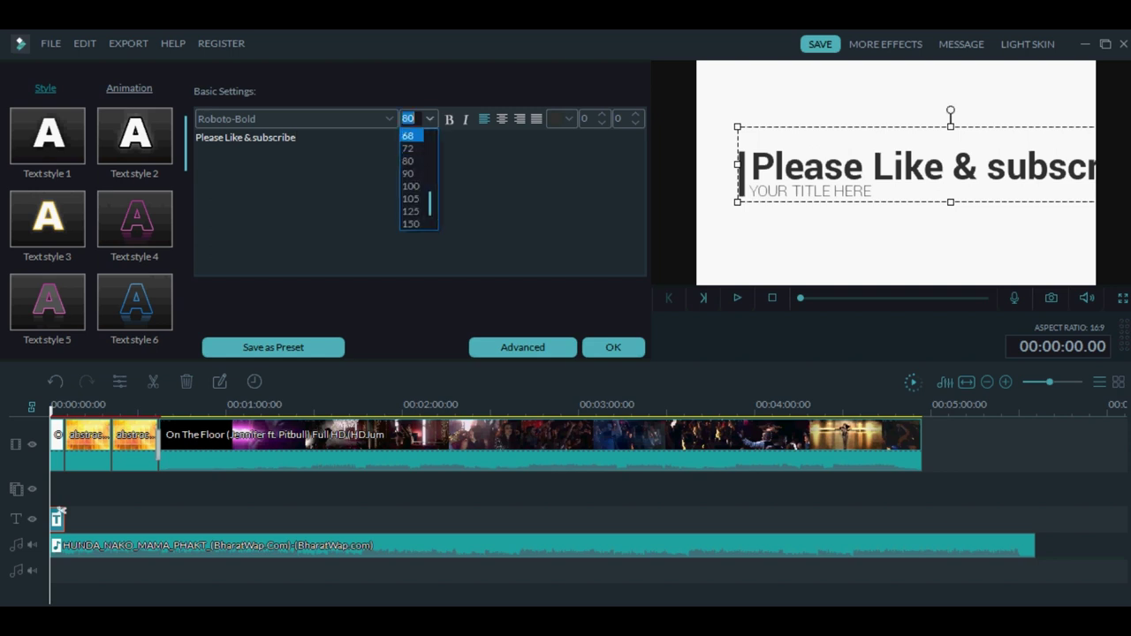
click(408, 135)
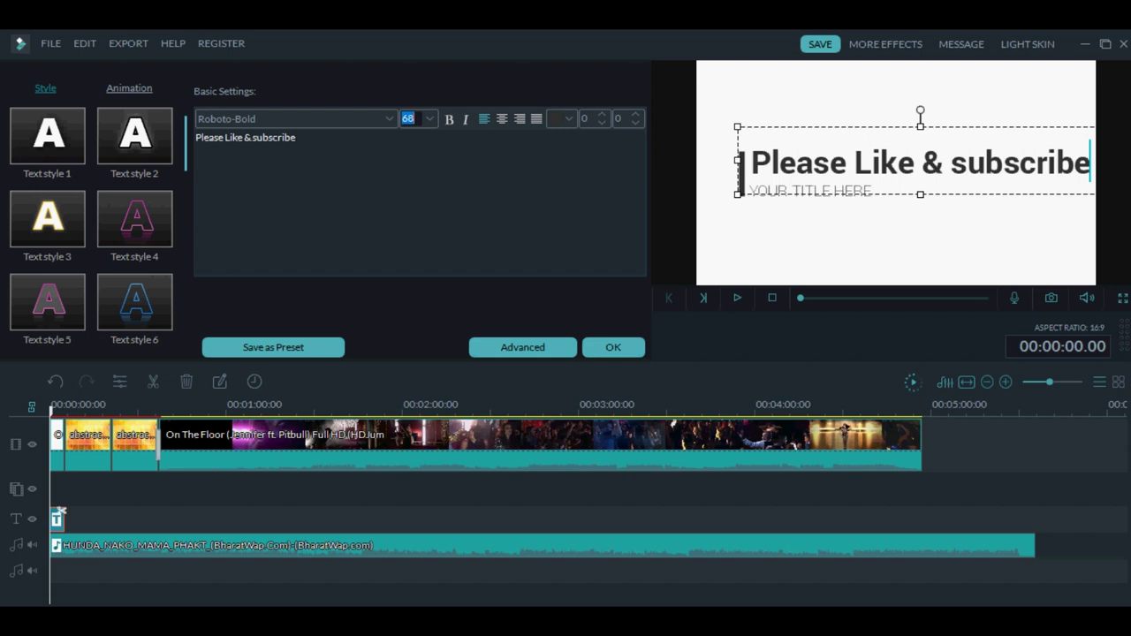
click(613, 347)
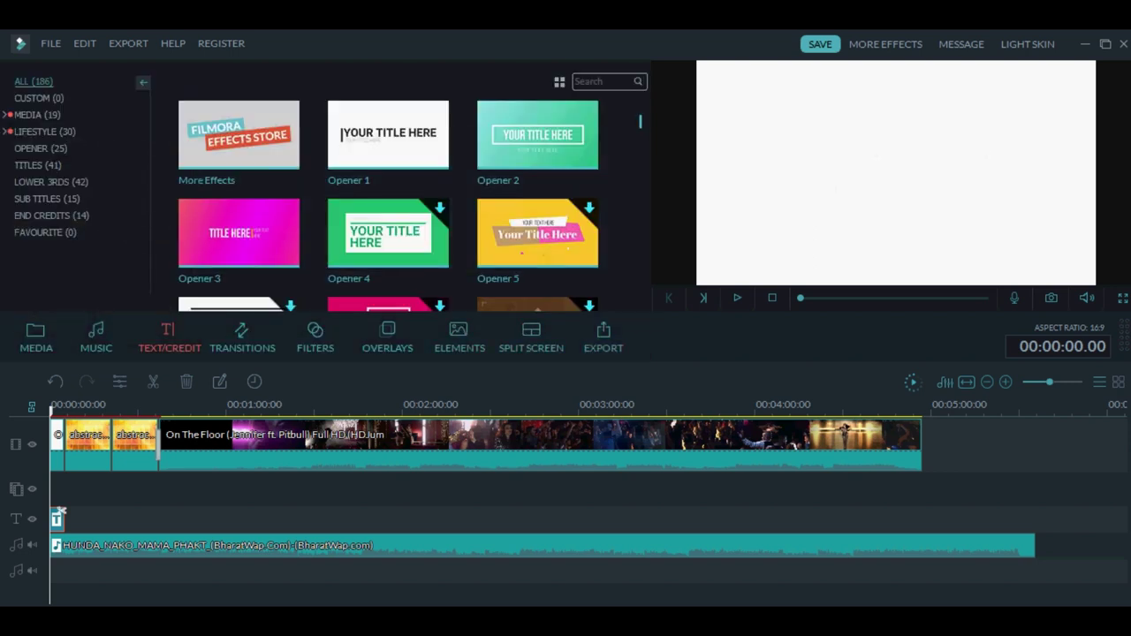
click(737, 297)
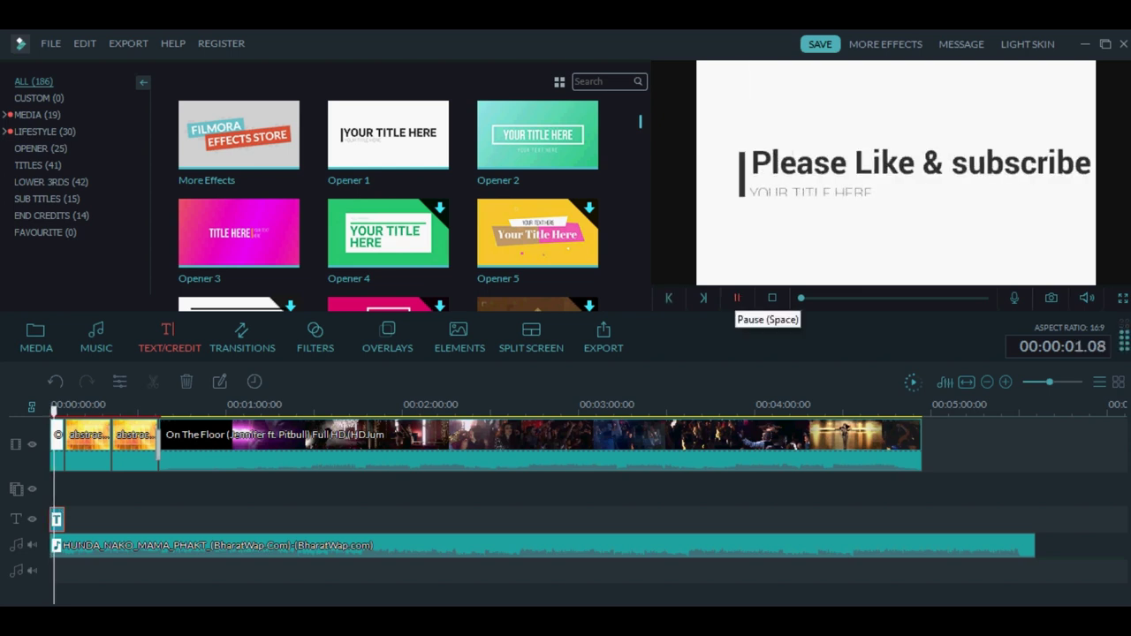
click(736, 298)
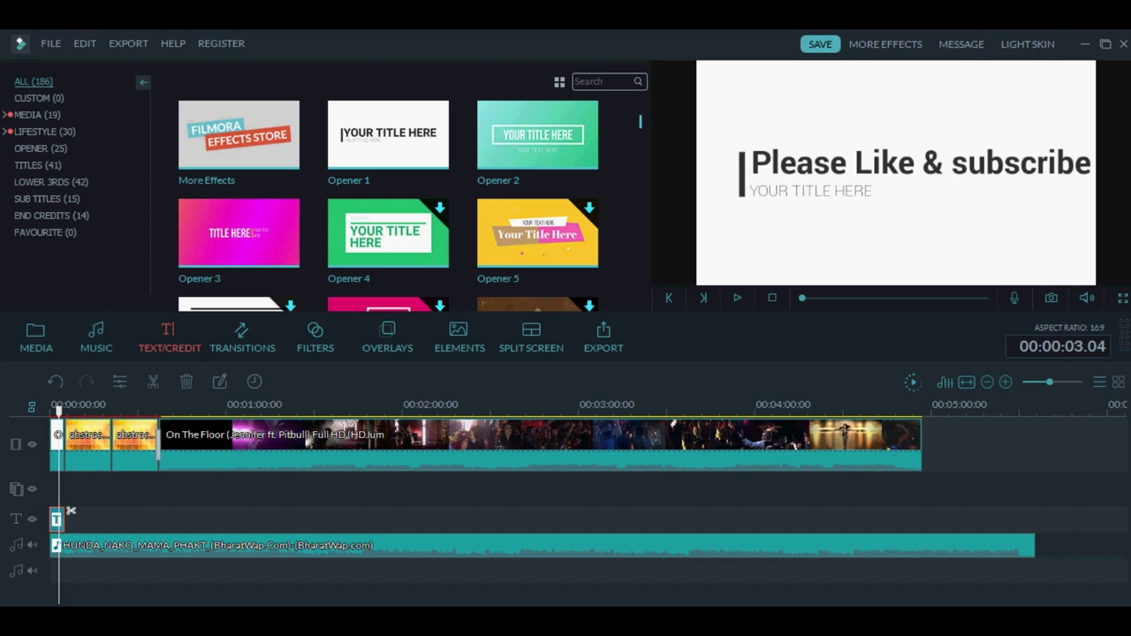
Delete all the placeholder text in the opener's small subtitle line, below the main title, and apply the edit
right_click(55, 519)
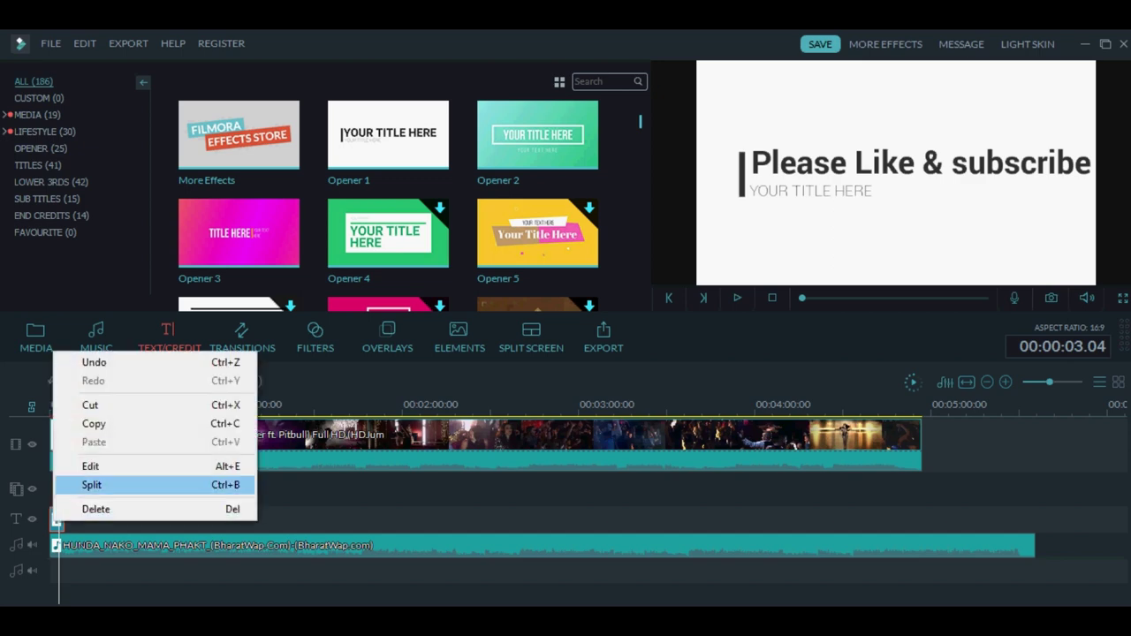
click(88, 465)
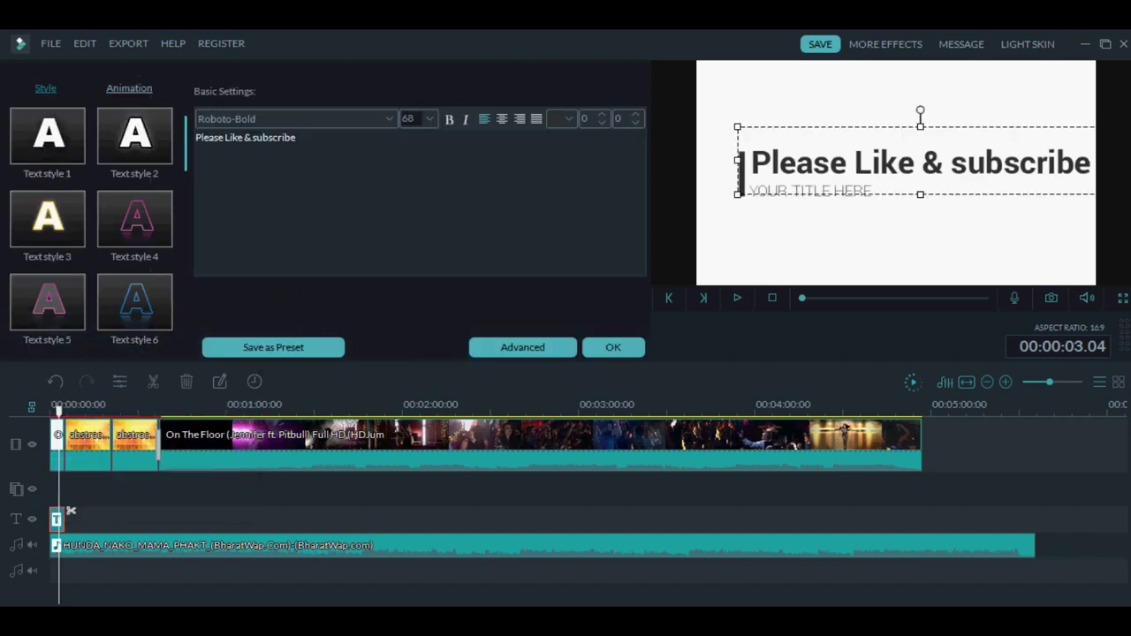
click(812, 190)
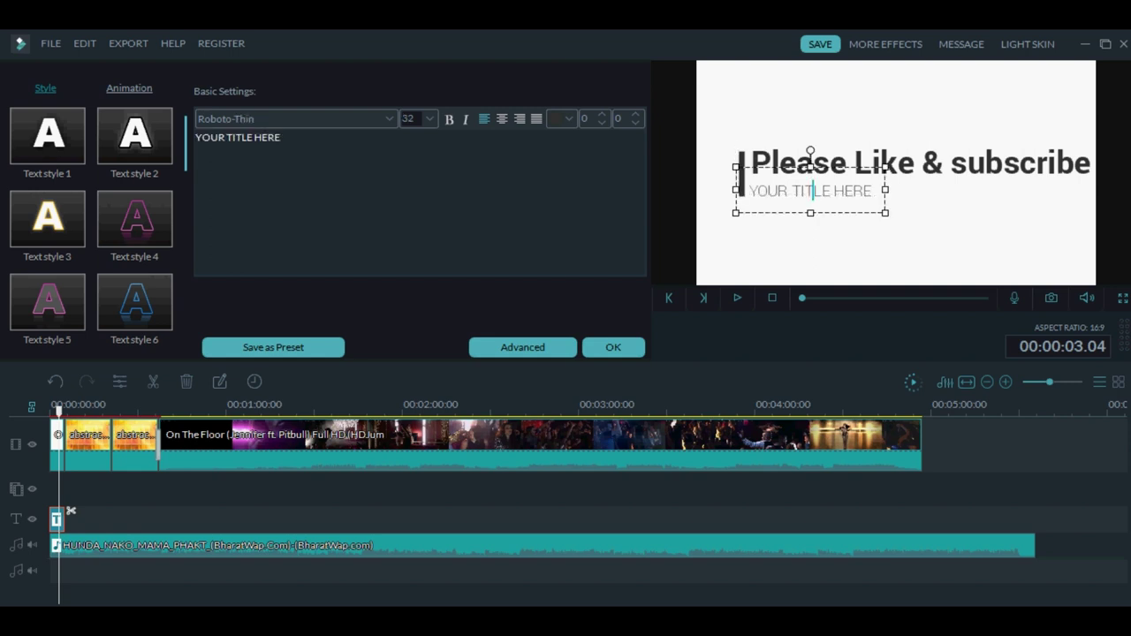
click(871, 190)
key(BackSpace)
key(BackSpace)
key(BackSpace)
key(BackSpace)
key(BackSpace)
key(BackSpace)
key(BackSpace)
key(BackSpace)
key(BackSpace)
key(BackSpace)
key(BackSpace)
key(BackSpace)
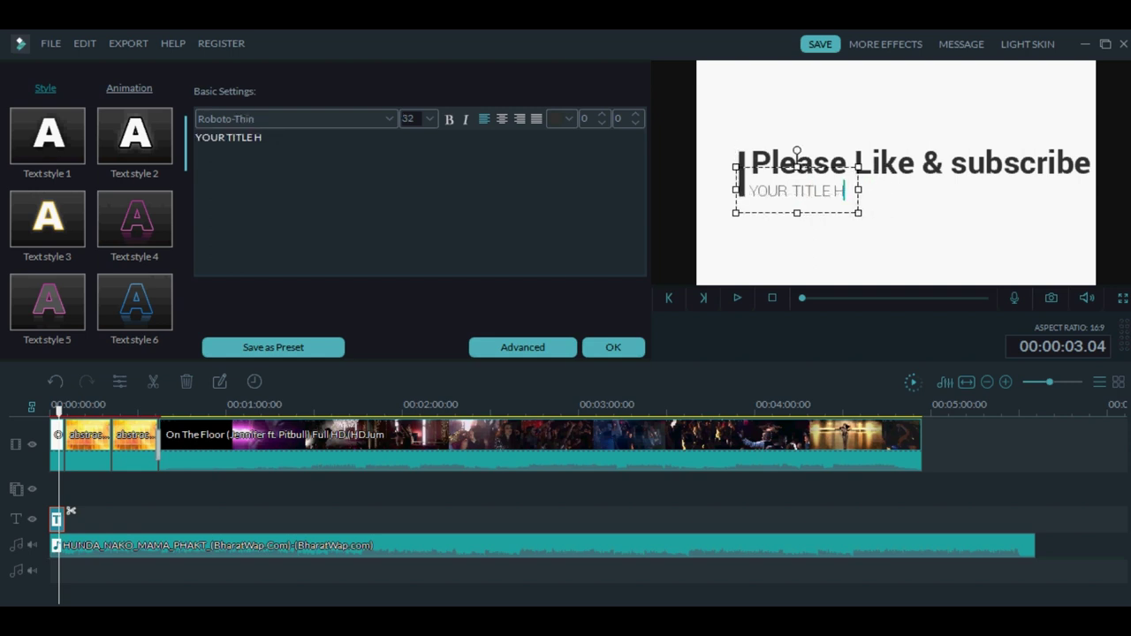
key(BackSpace)
key(BackSpace)
key(BackSpace)
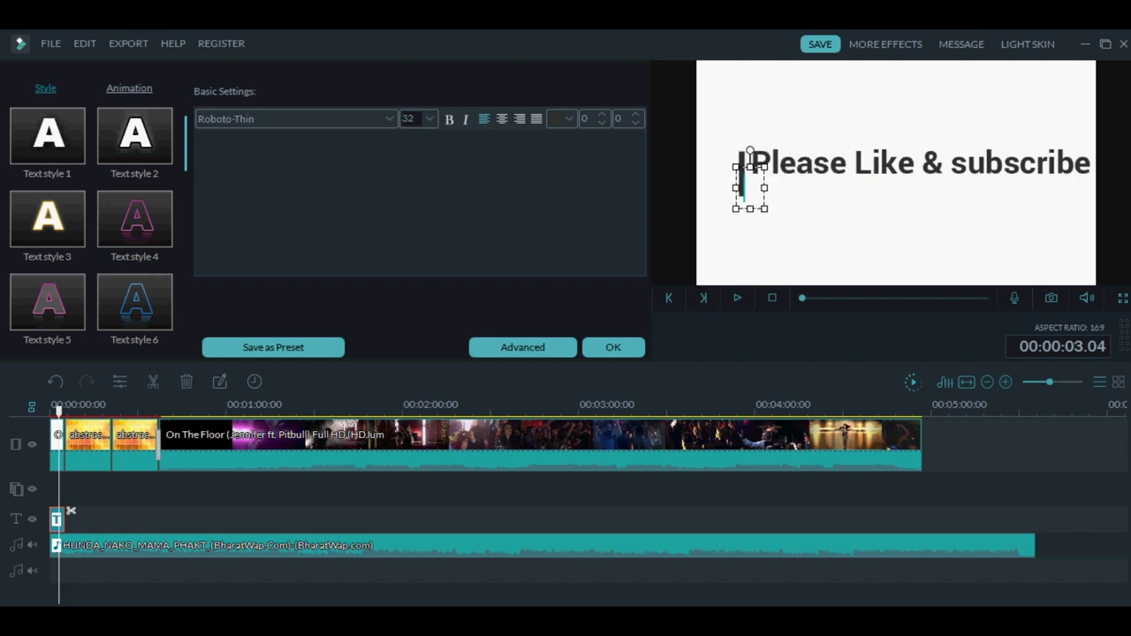
key(Escape)
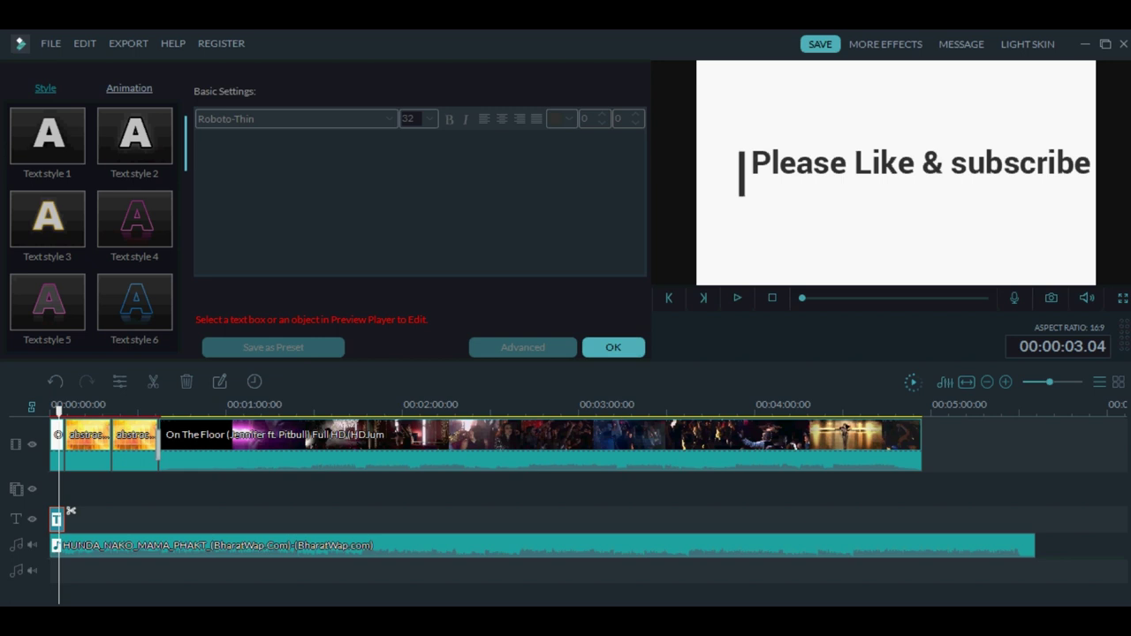
click(613, 346)
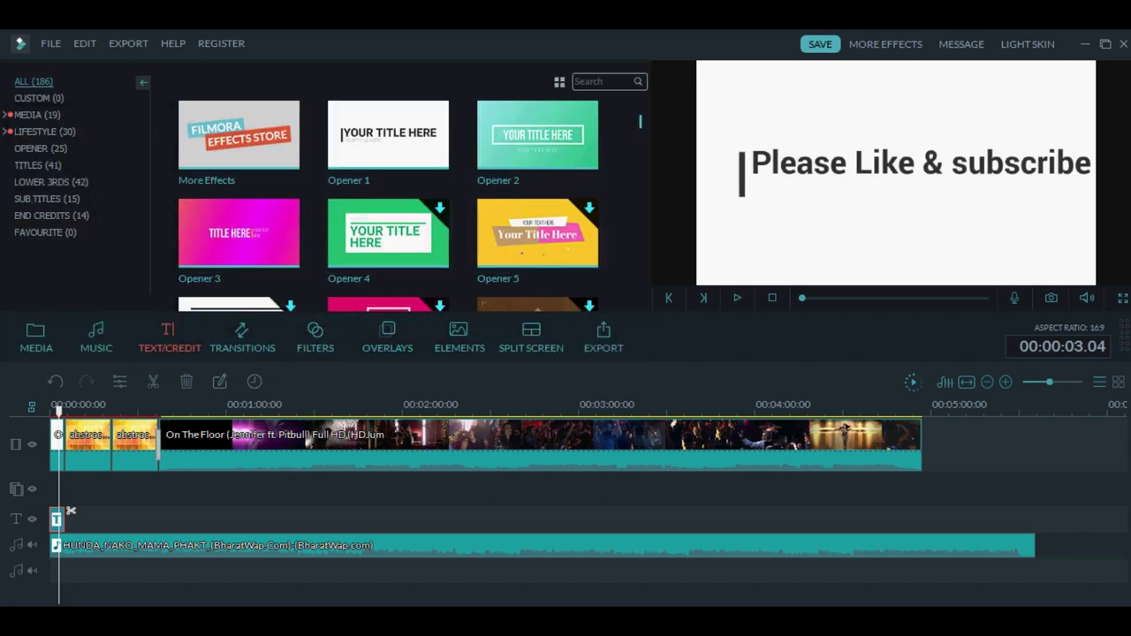
Play the edited opening title from the beginning of the timeline into the first abstract-yellow clip
click(51, 408)
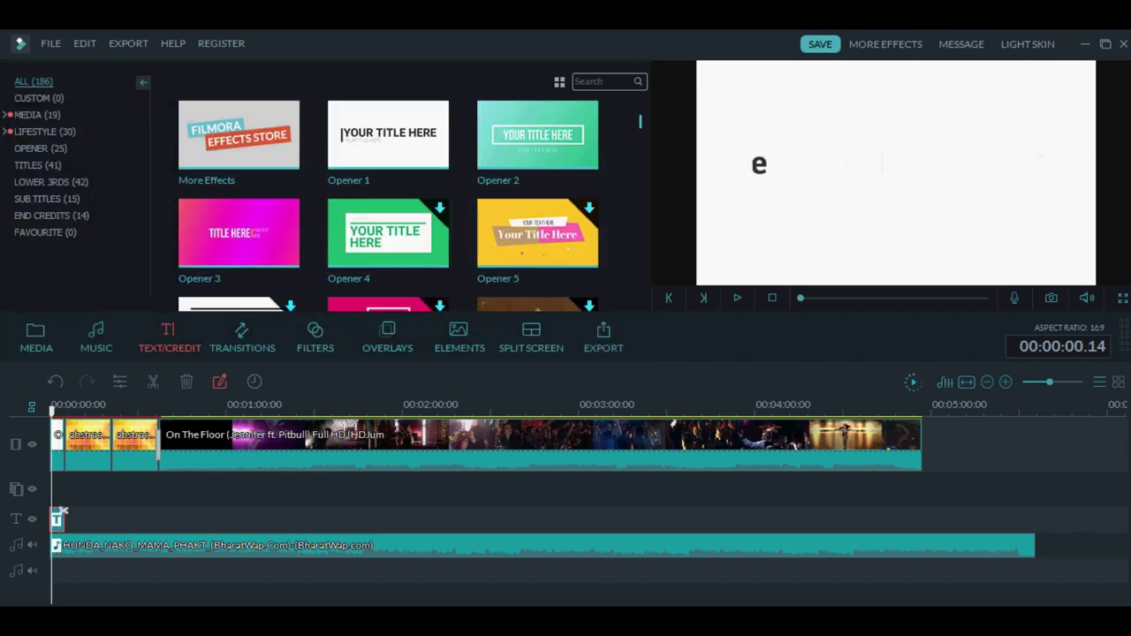
click(736, 297)
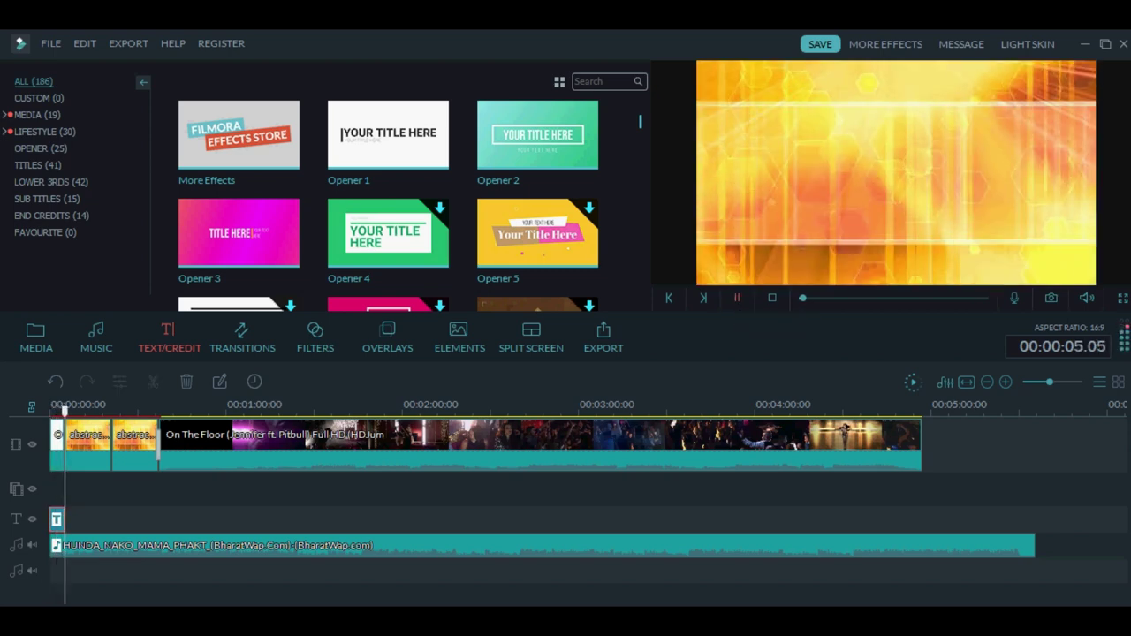
key(space)
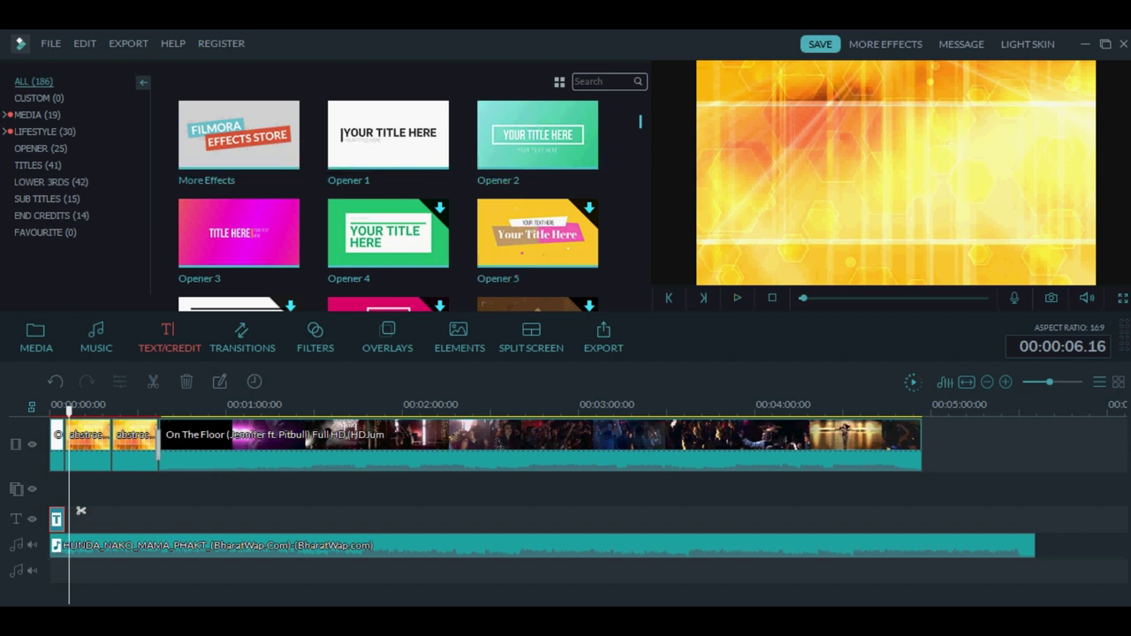
Open the video export for MP4 output and set its quality to Best
click(128, 43)
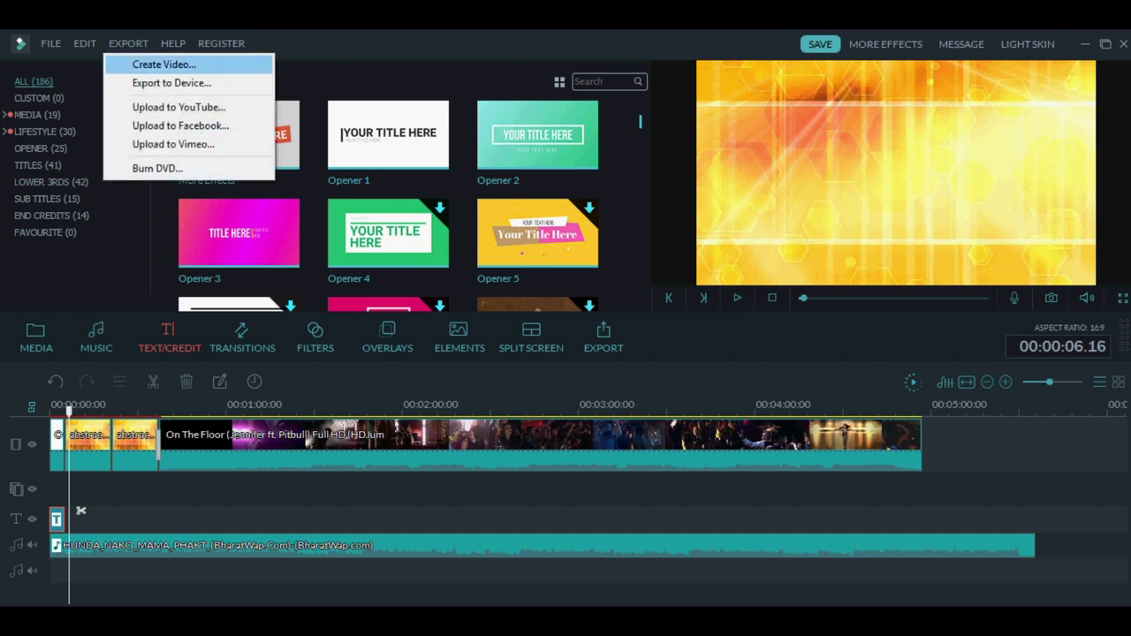
click(164, 65)
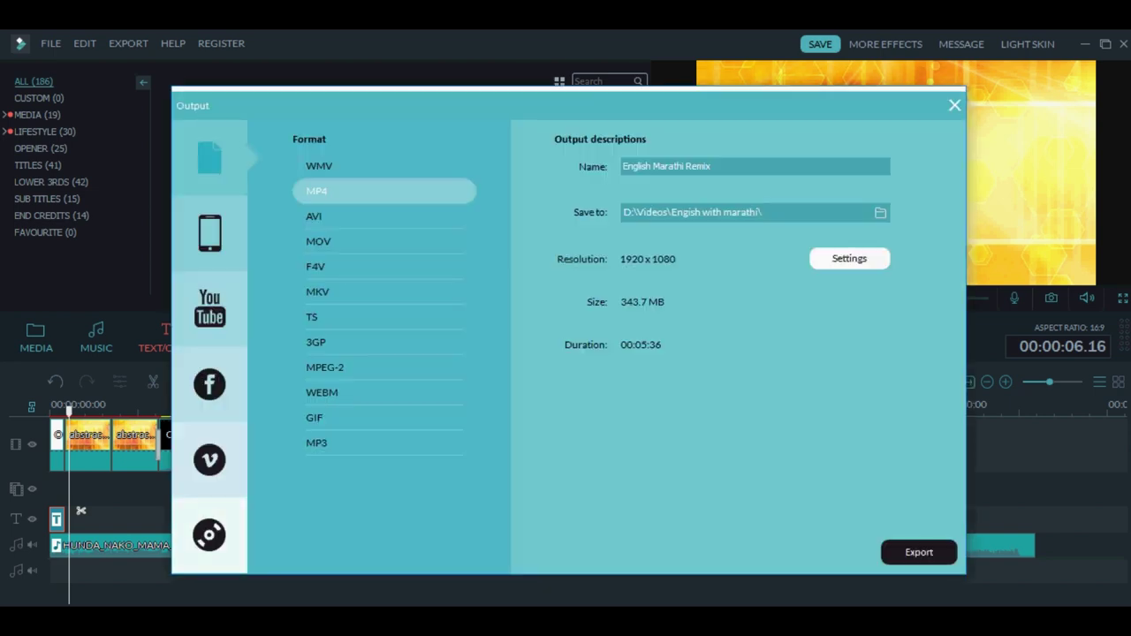
click(849, 258)
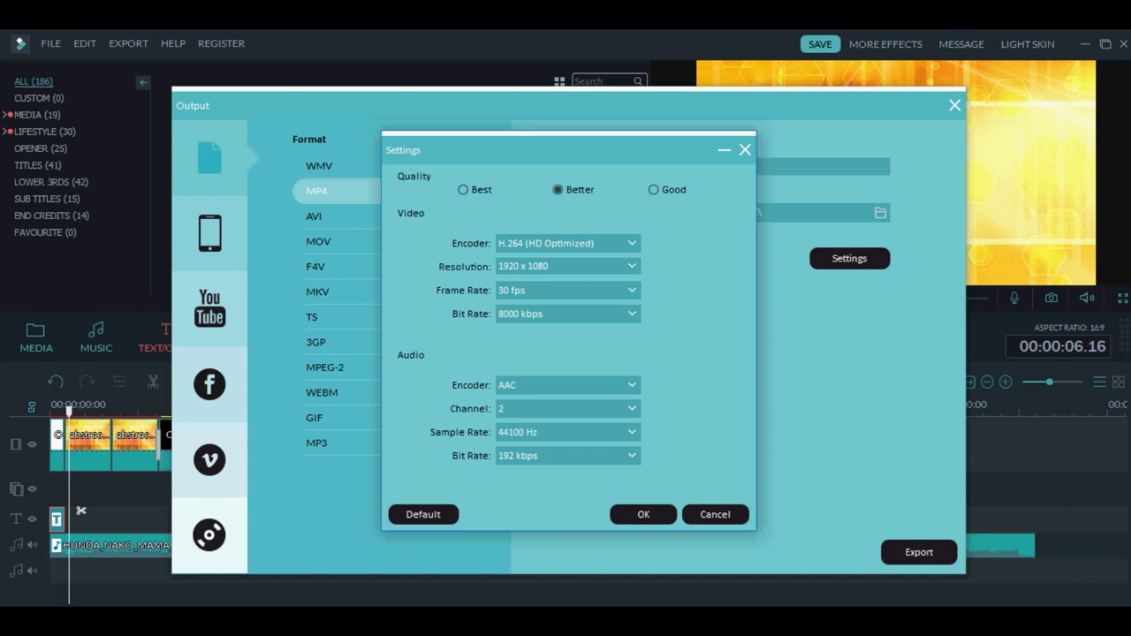
click(463, 190)
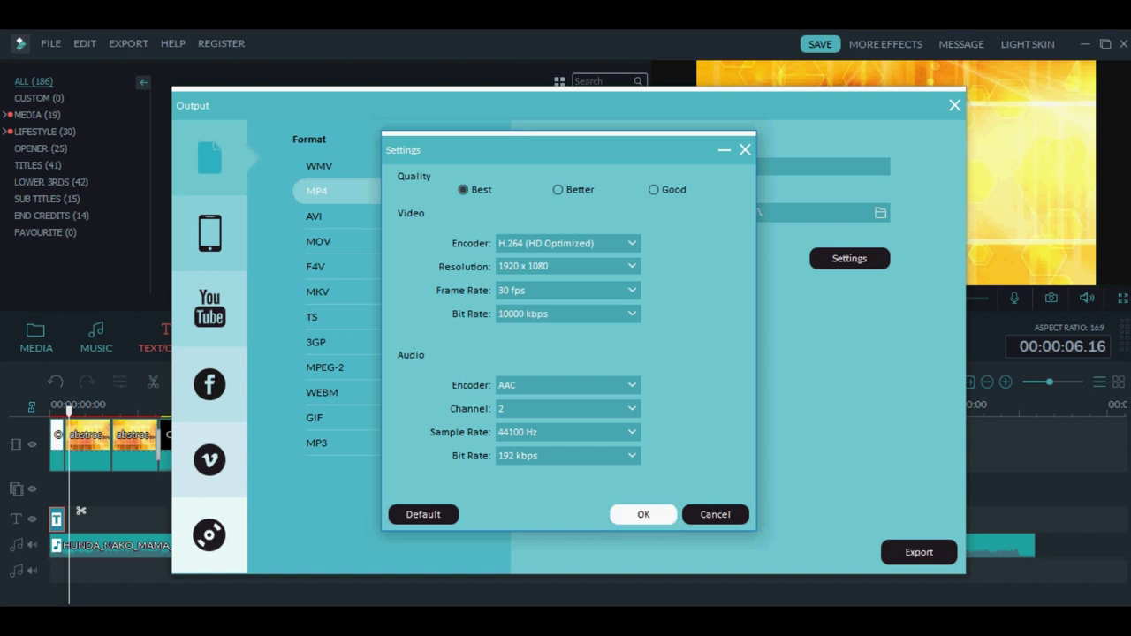
click(643, 514)
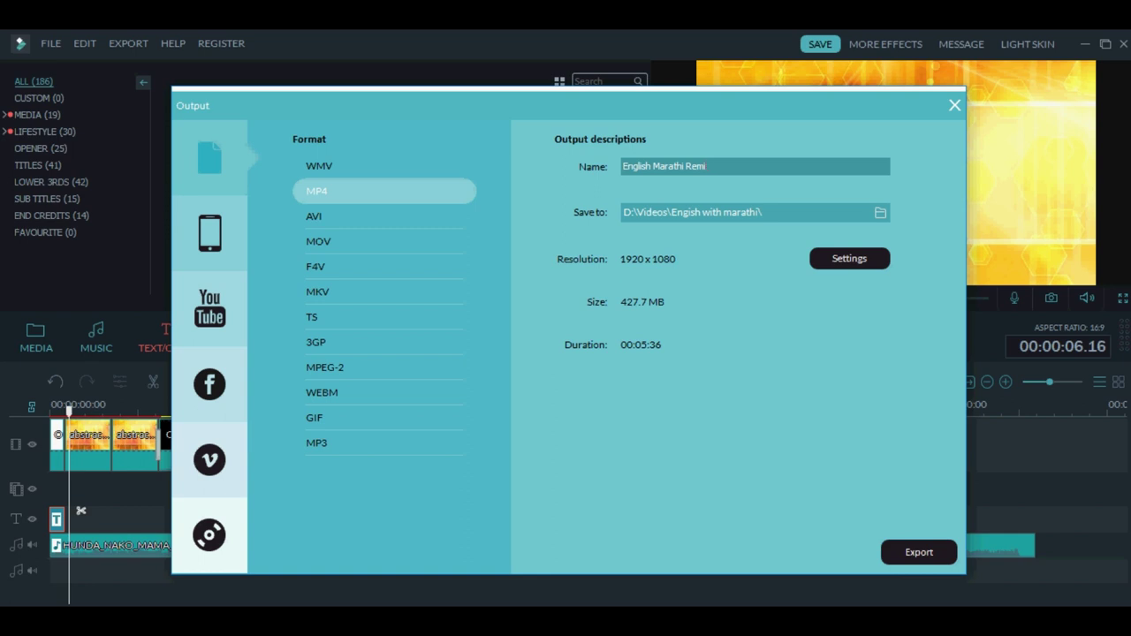
Change the exported video's name to "New Video"
key(BackSpace)
key(BackSpace)
key(BackSpace)
key(BackSpace)
key(BackSpace)
key(BackSpace)
key(BackSpace)
key(BackSpace)
key(BackSpace)
key(BackSpace)
key(BackSpace)
key(BackSpace)
key(BackSpace)
key(BackSpace)
key(BackSpace)
key(BackSpace)
key(BackSpace)
key(BackSpace)
key(BackSpace)
key(BackSpace)
text(N)
key(BackSpace)
text(New Video)
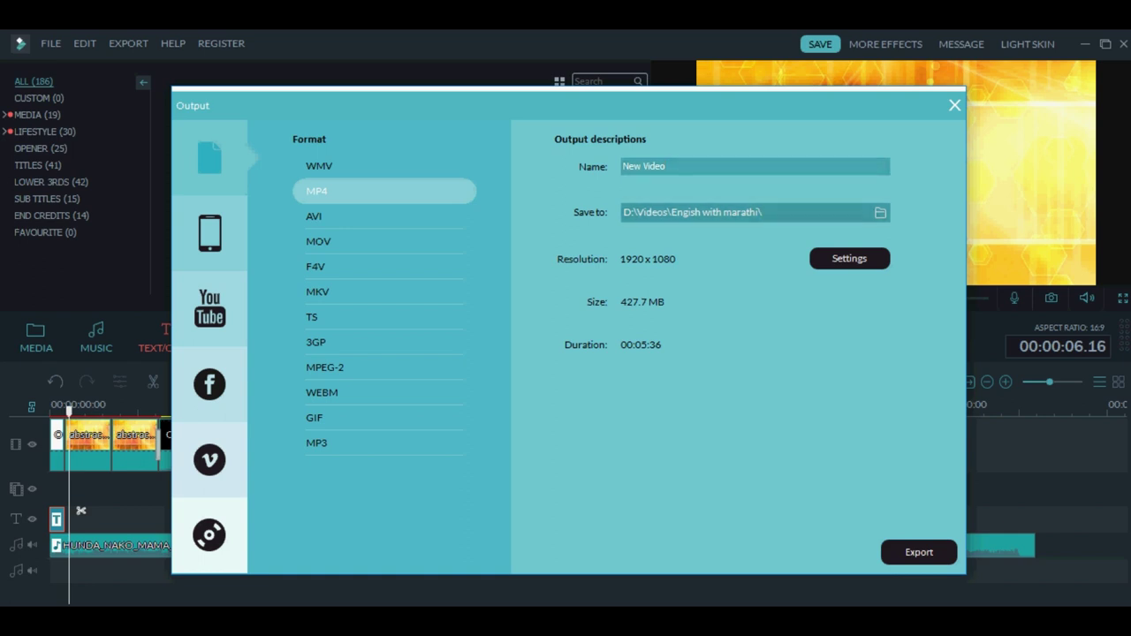
drag(762, 212, 670, 212)
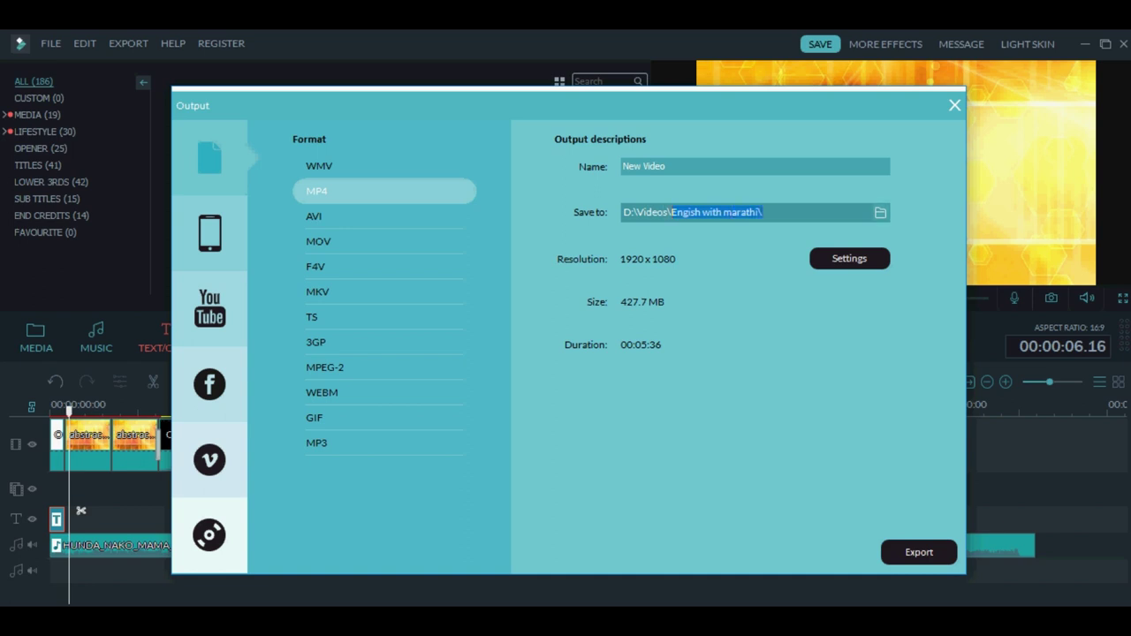
click(879, 212)
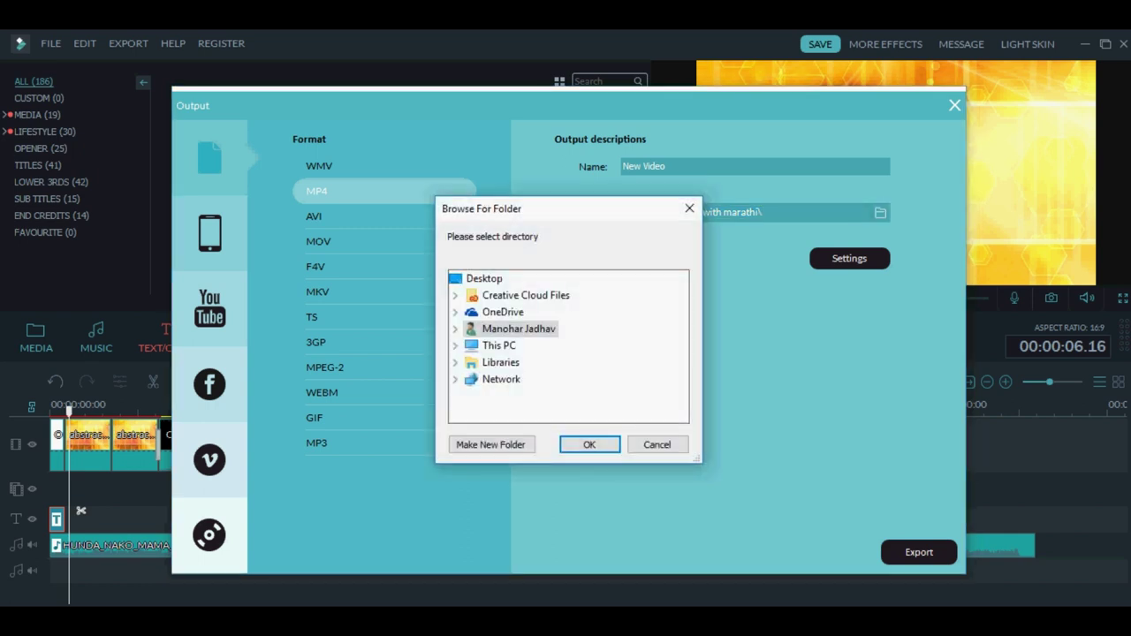
click(689, 208)
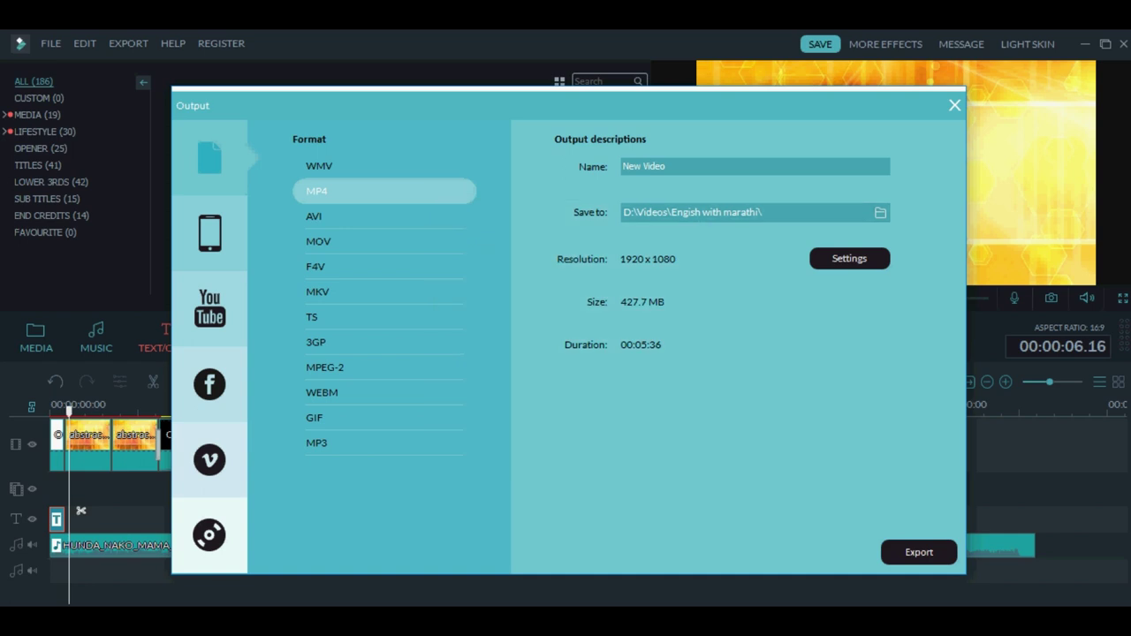
Export the project as an MP4 file to the D:\Videos\Engish with marathi\ folder
click(919, 552)
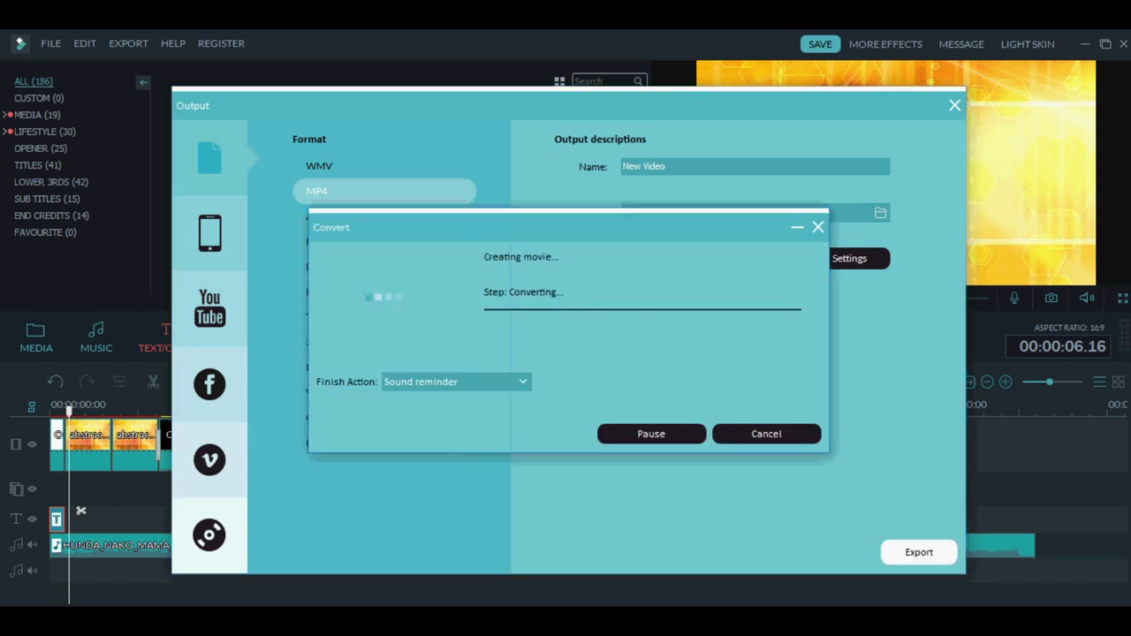